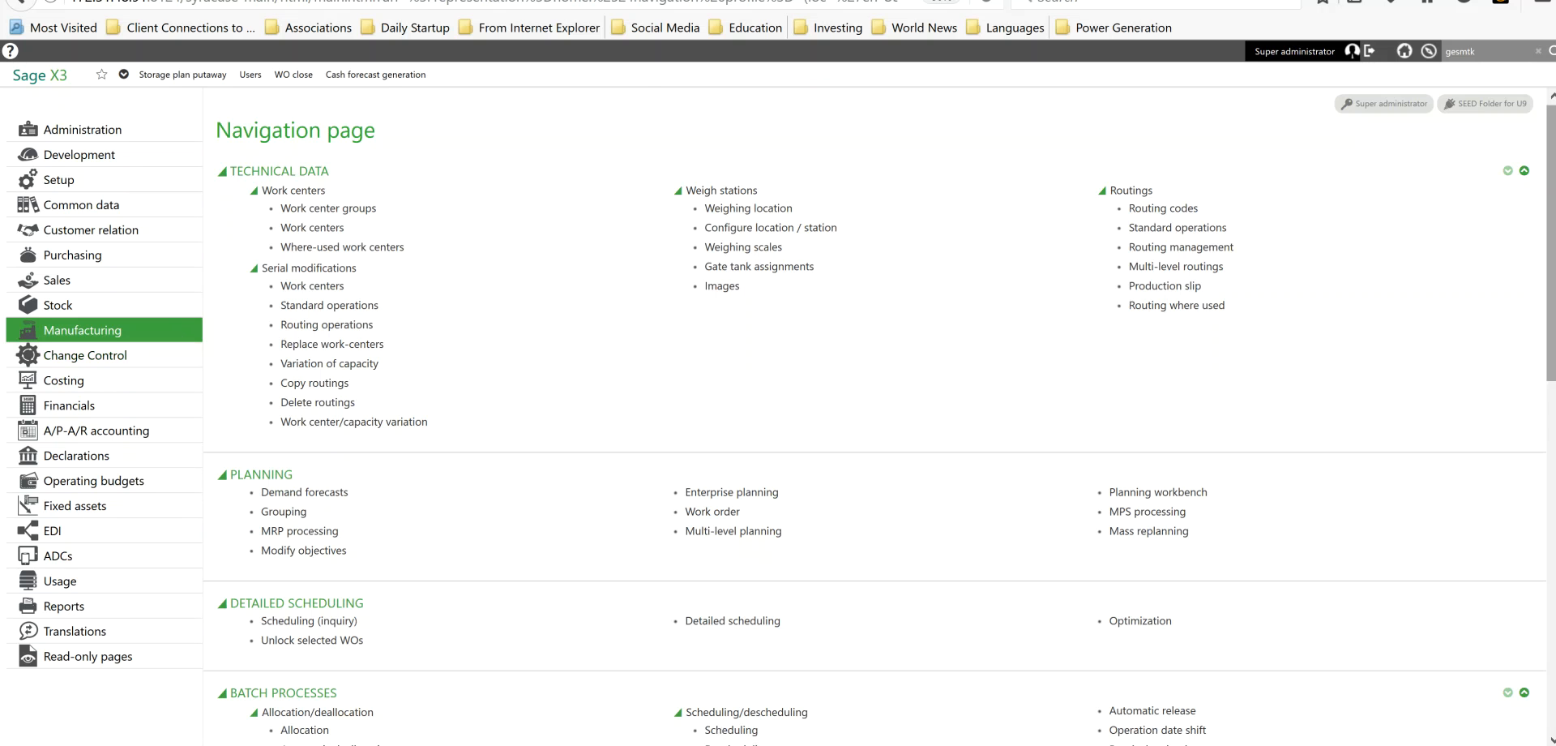
Open Production tracking from Manufacturing with the STD Complete tracking transaction and dismiss the application error
scroll(880, 414, down, 5)
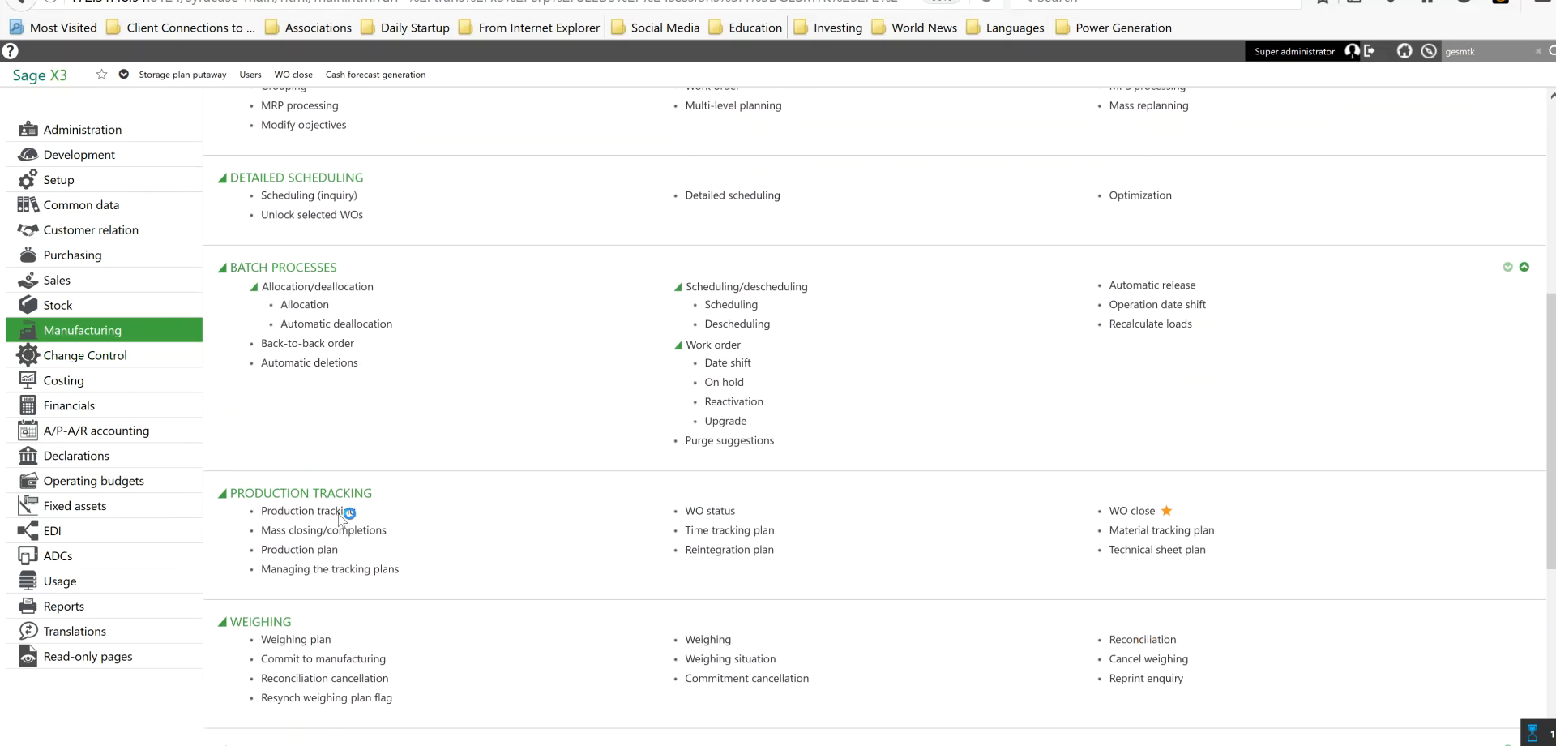
click(339, 514)
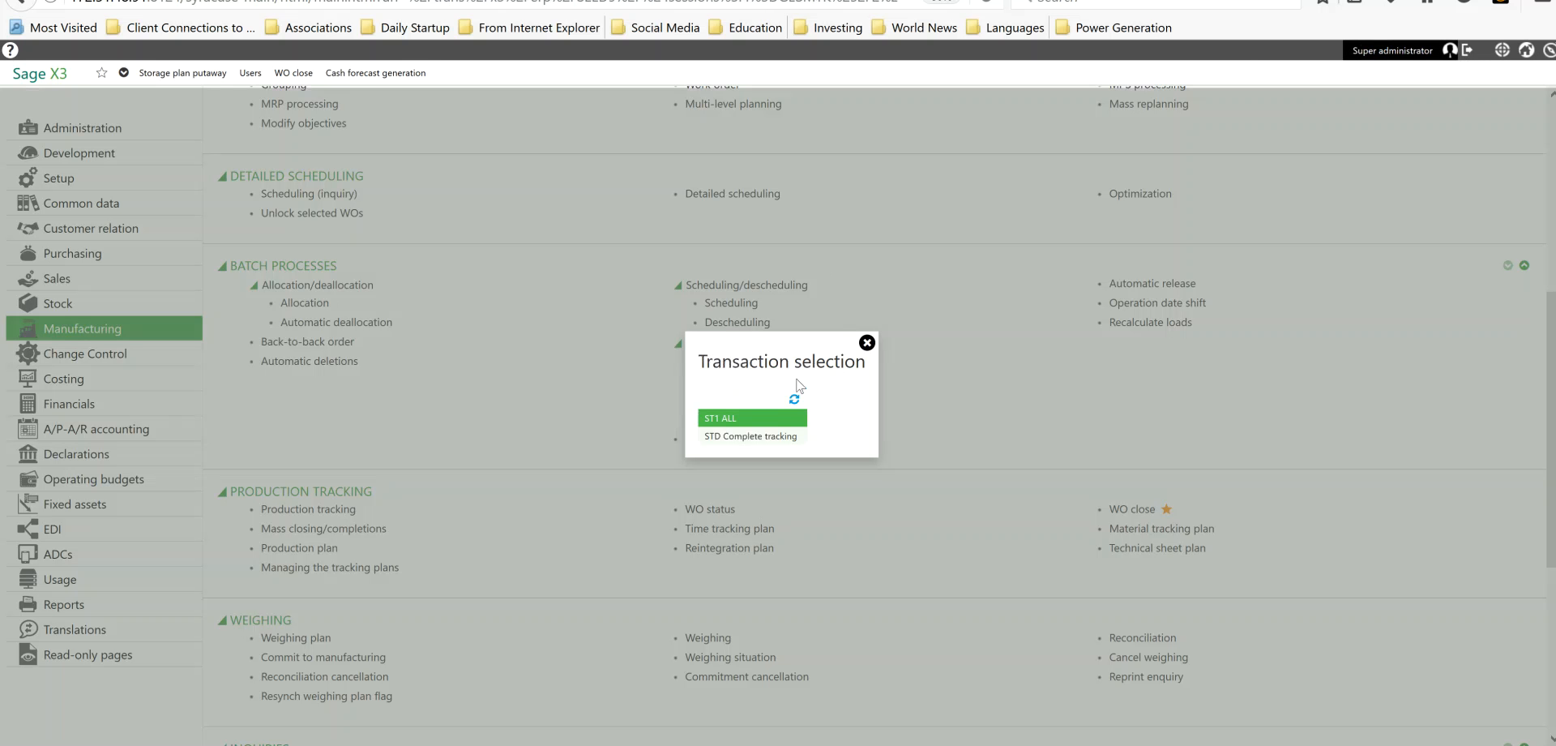
click(758, 438)
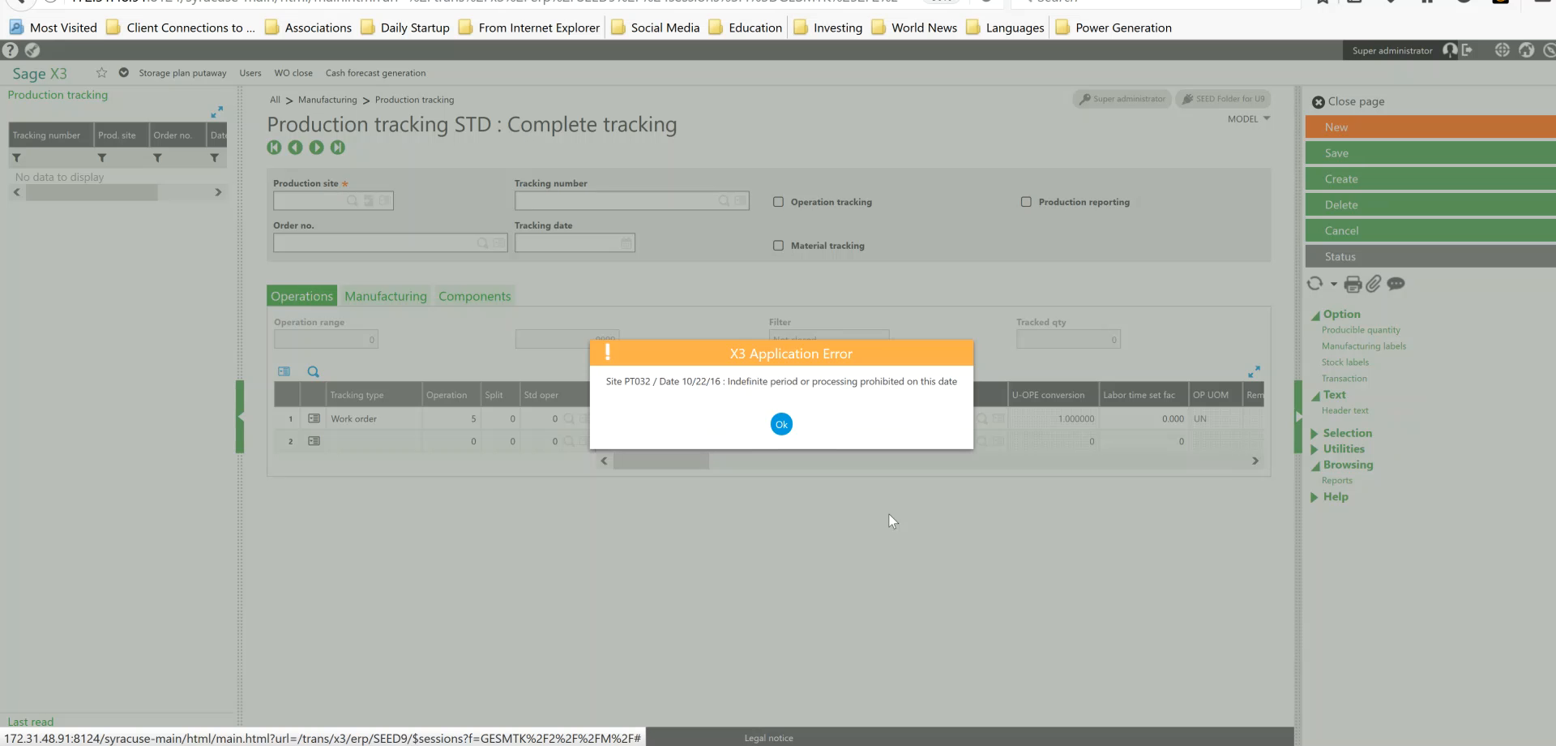
click(779, 423)
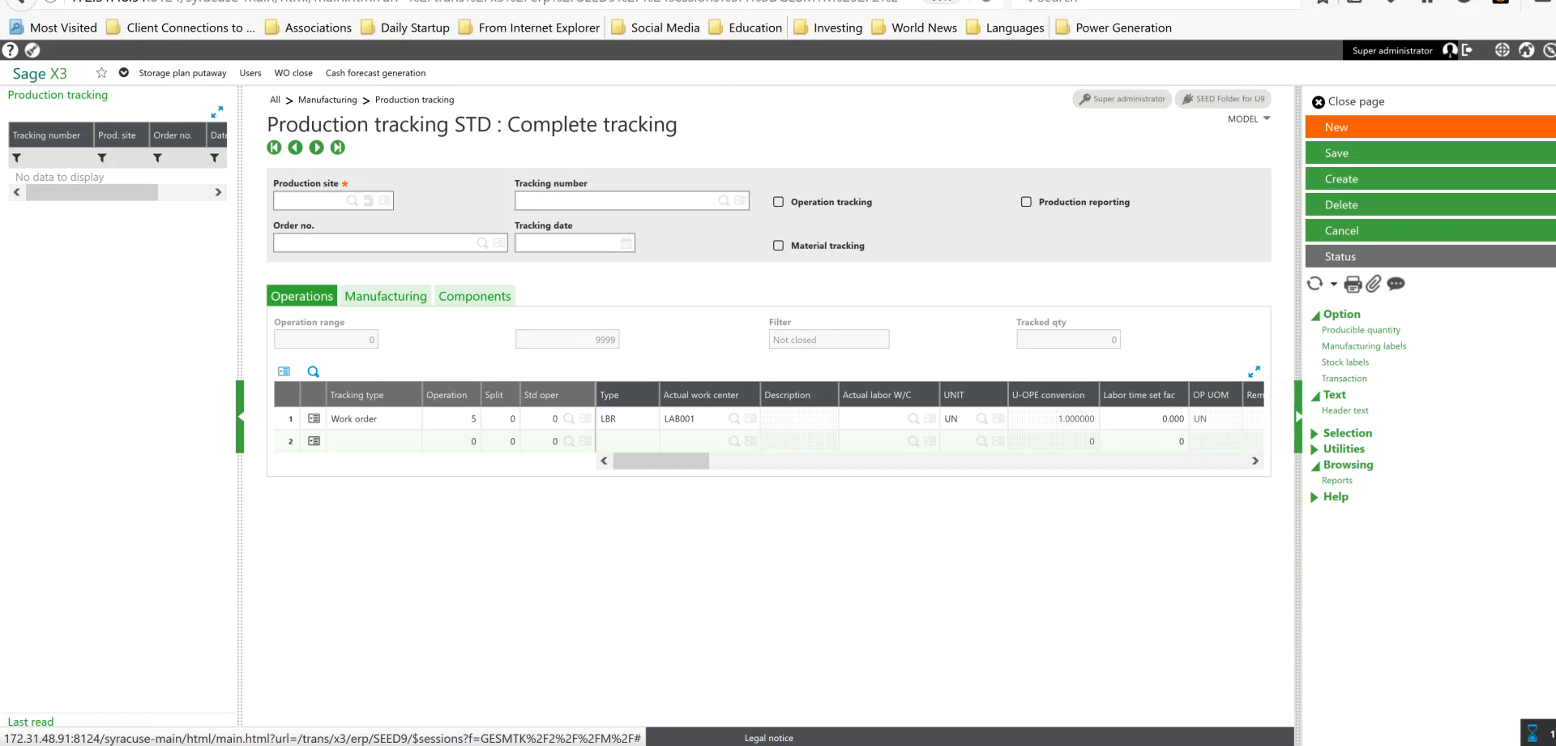
Start a new production tracking for site NA012 and select the firm work order for product FIN001
click(1363, 130)
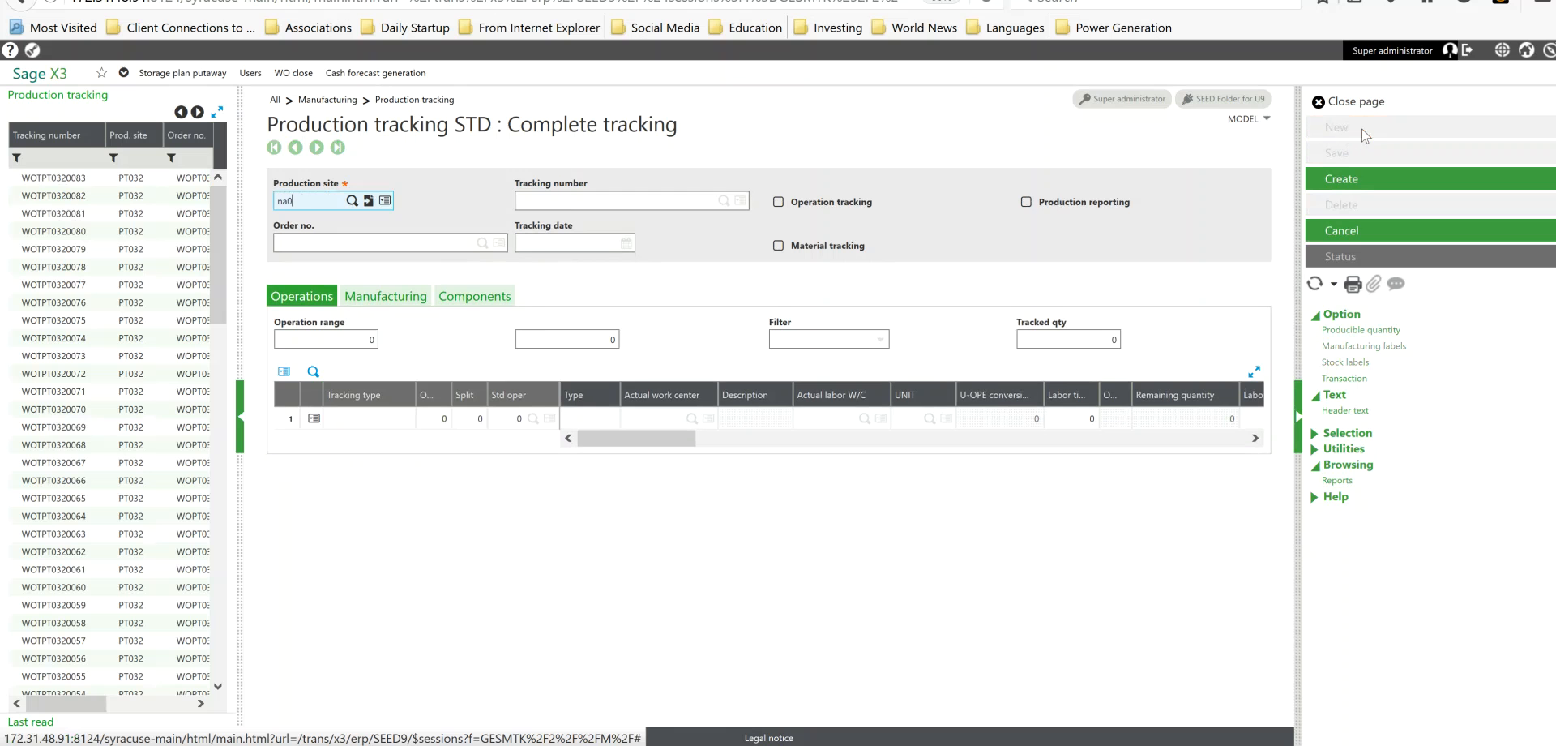
text(na012)
key(Tab)
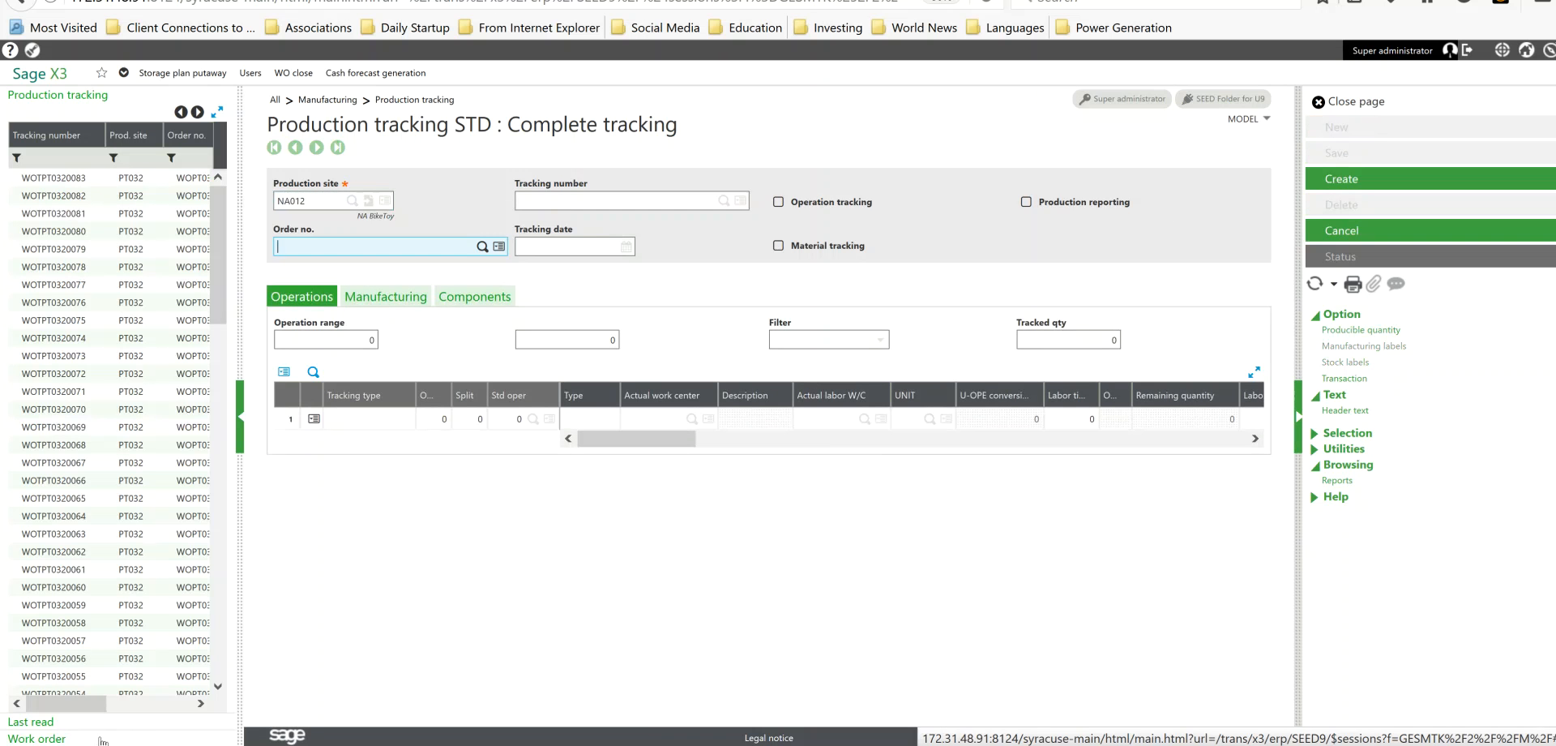
click(103, 740)
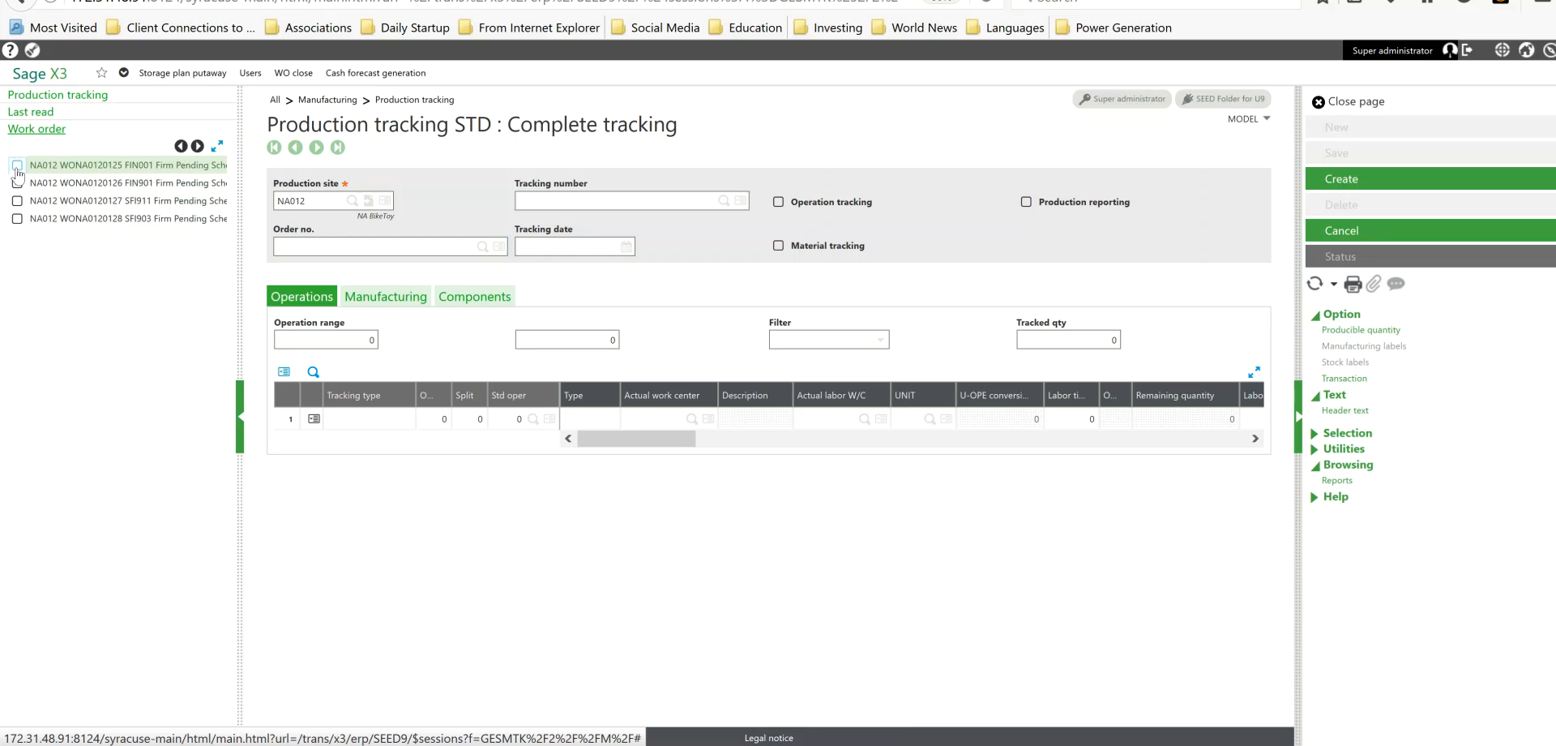
click(18, 167)
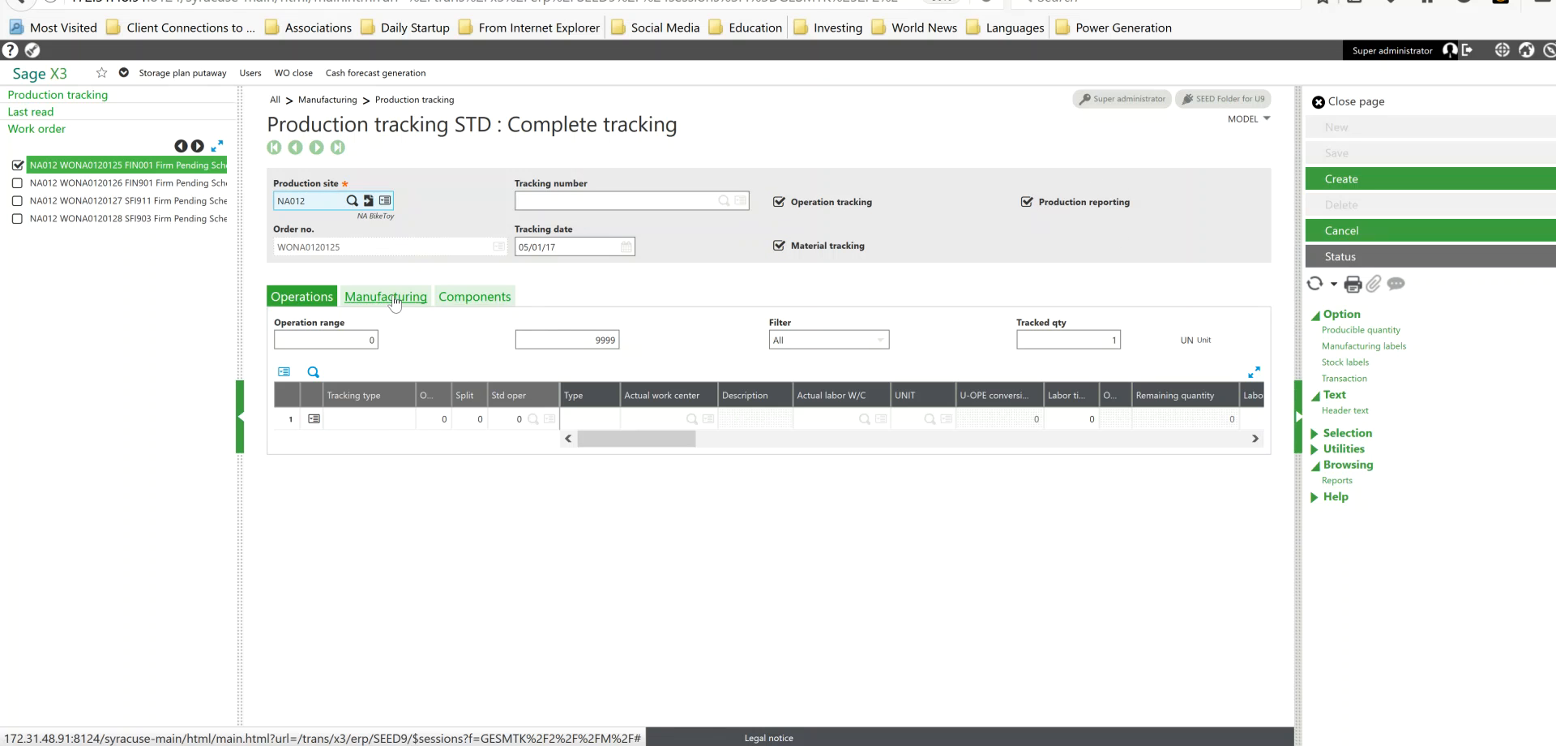
Load the work order's operation lines and widen the Actual setup time column to review setup and run times
click(366, 425)
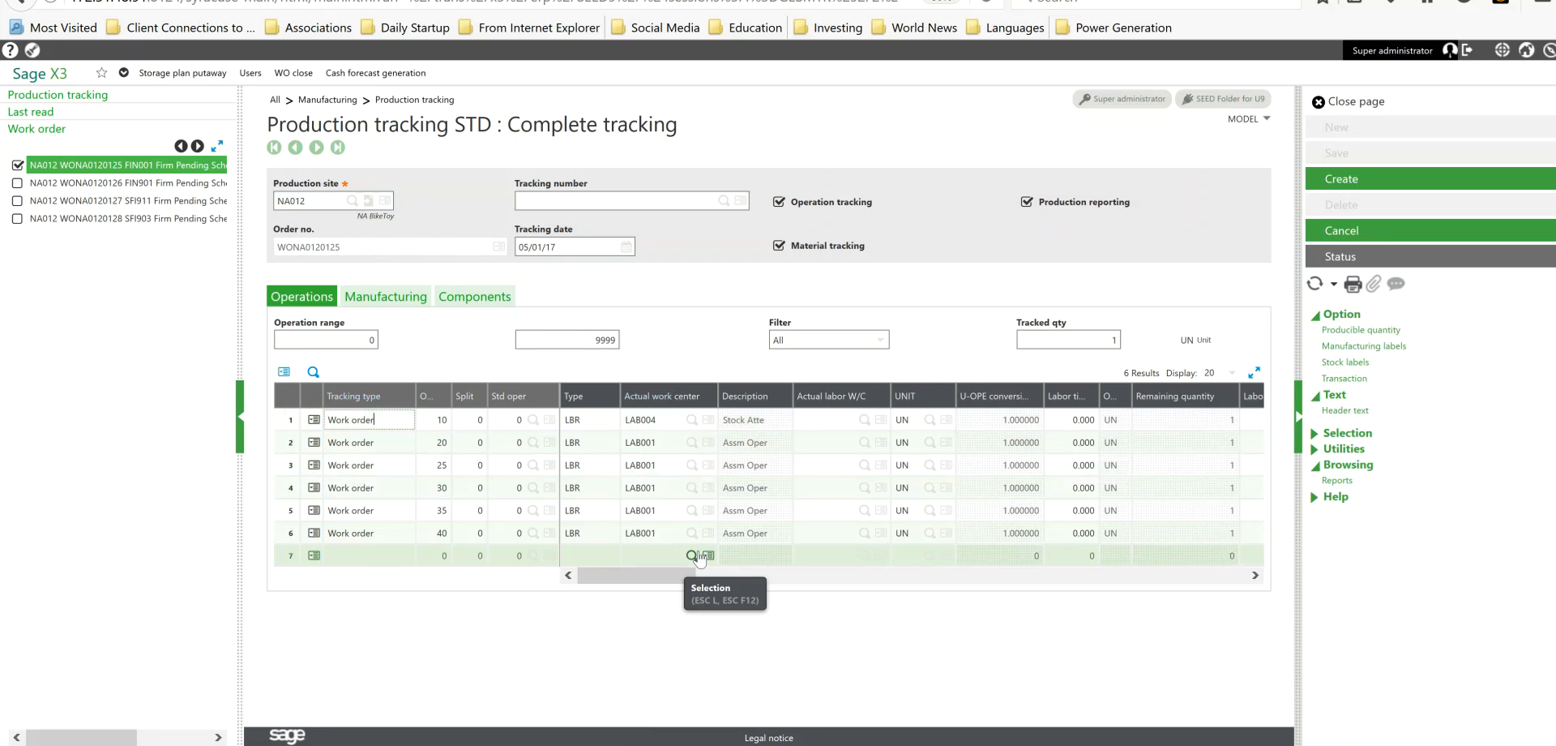
click(624, 310)
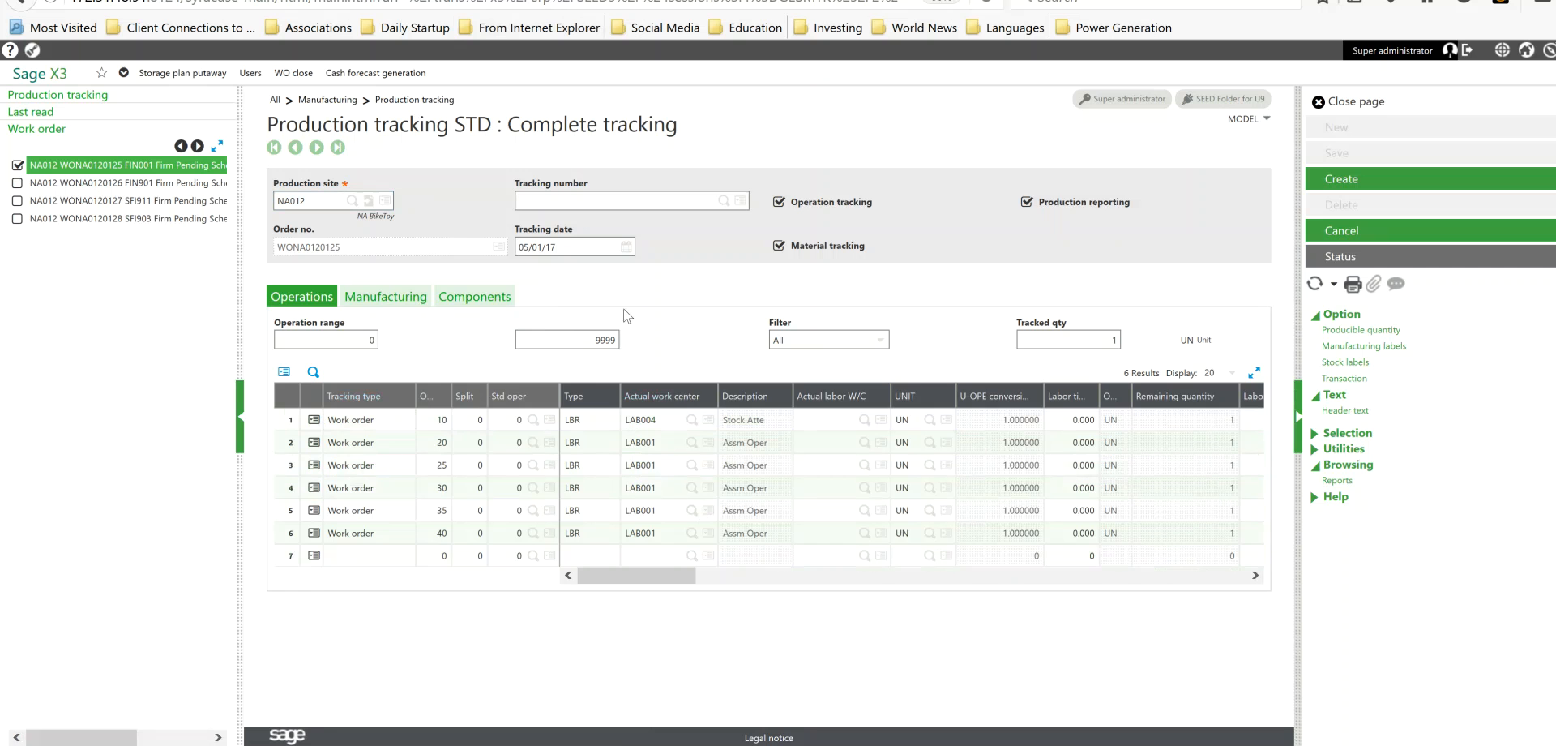
drag(638, 582, 843, 577)
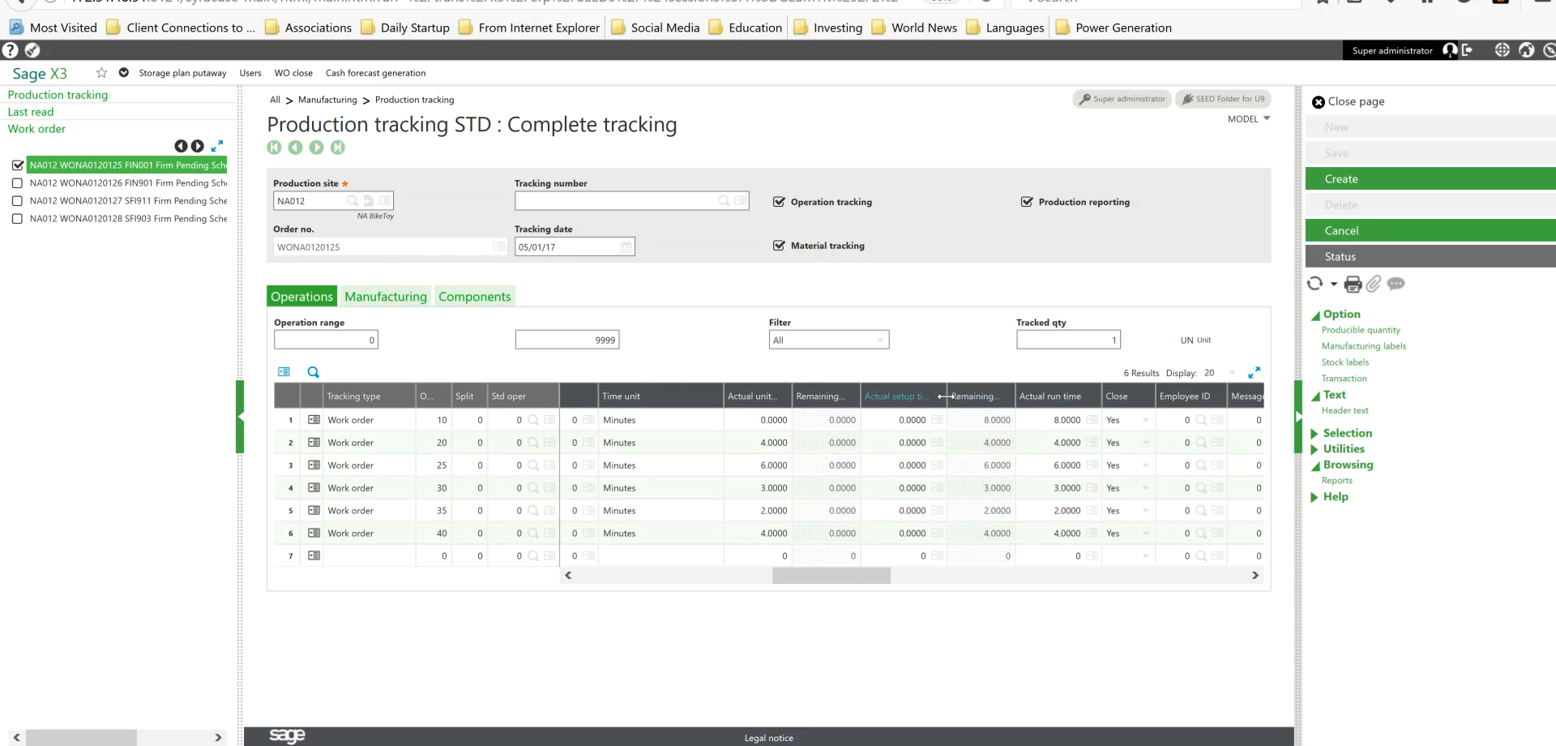
drag(944, 396, 962, 396)
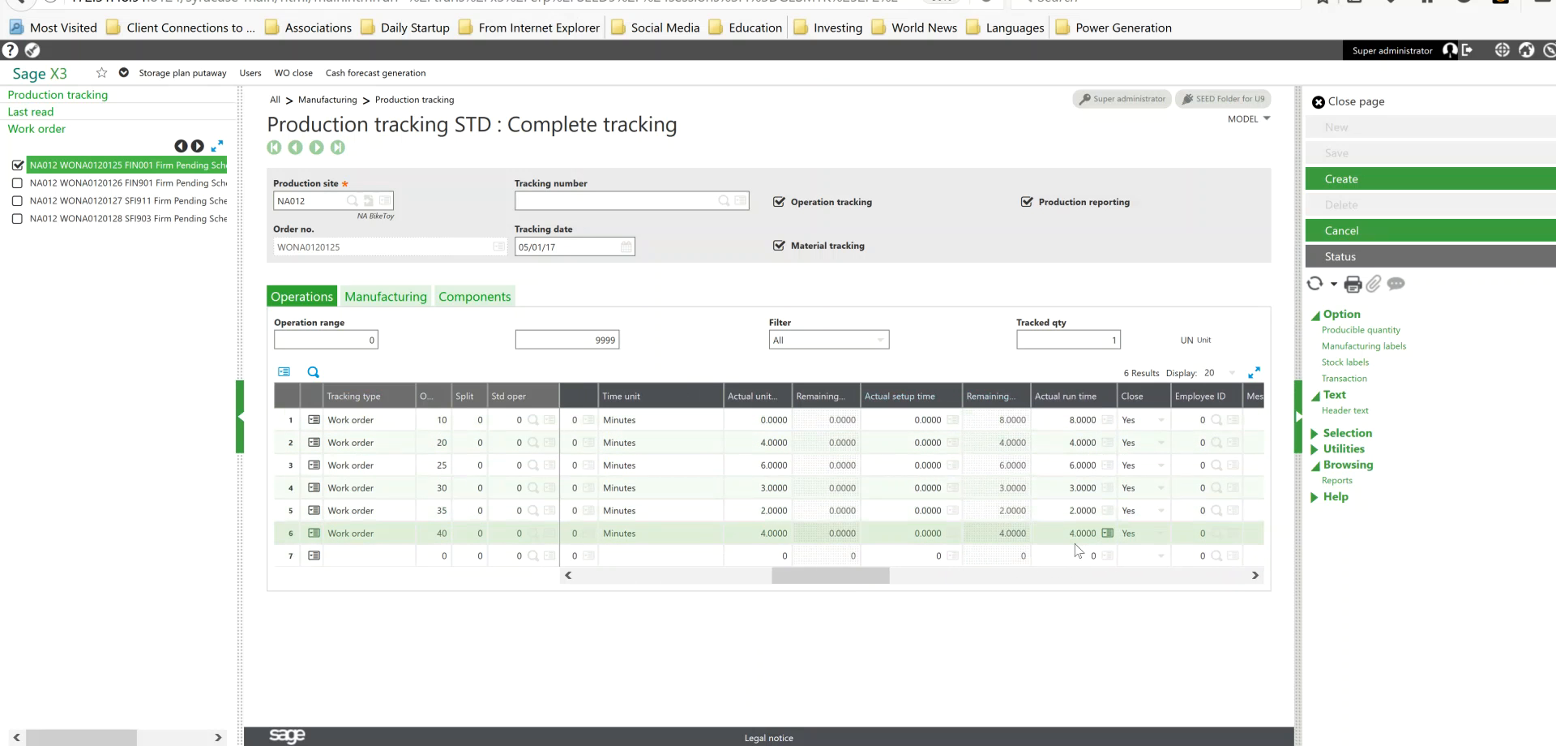
Set the location of the FIN001 manufacturing line to FLR0 and check its Closed setting
click(407, 296)
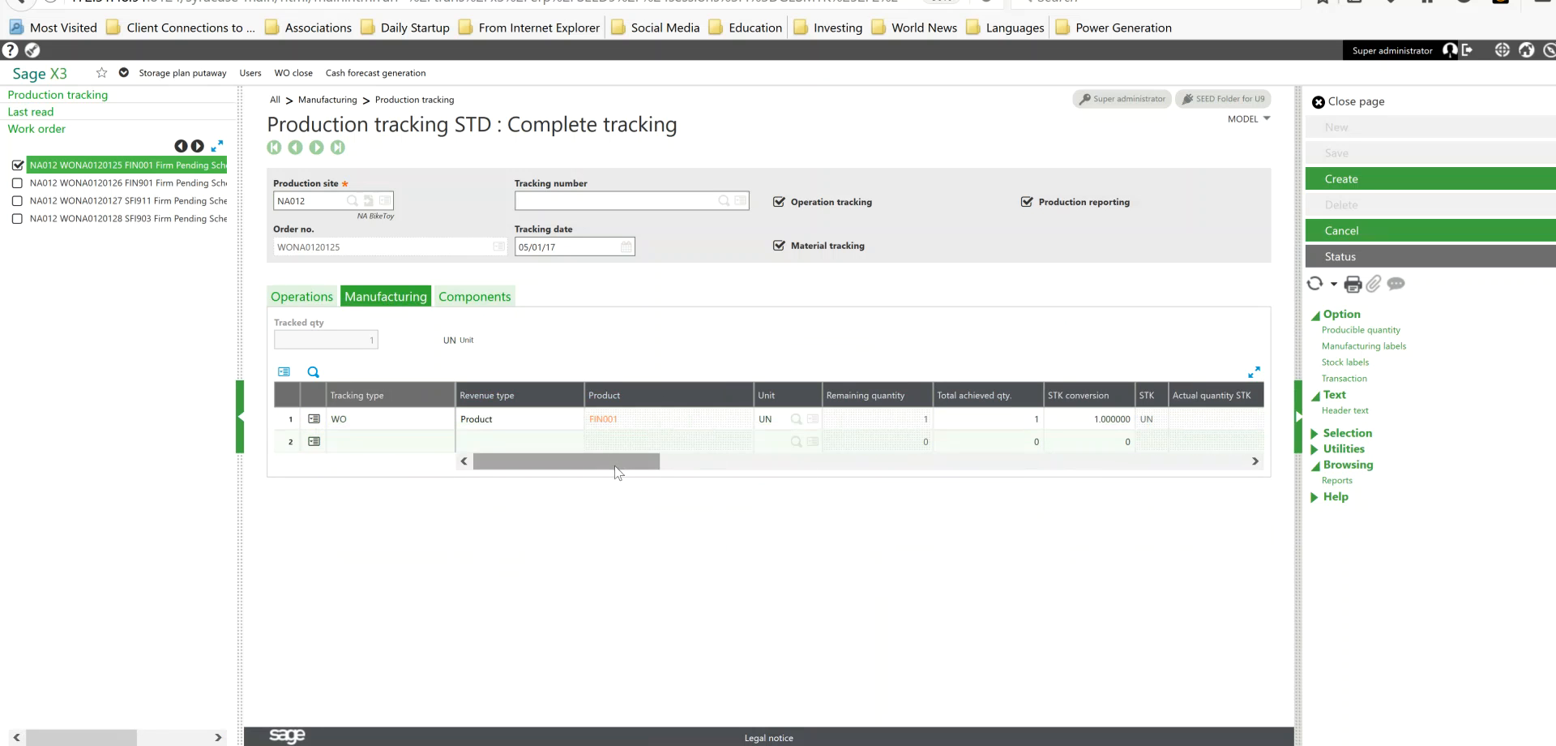
drag(615, 464, 684, 475)
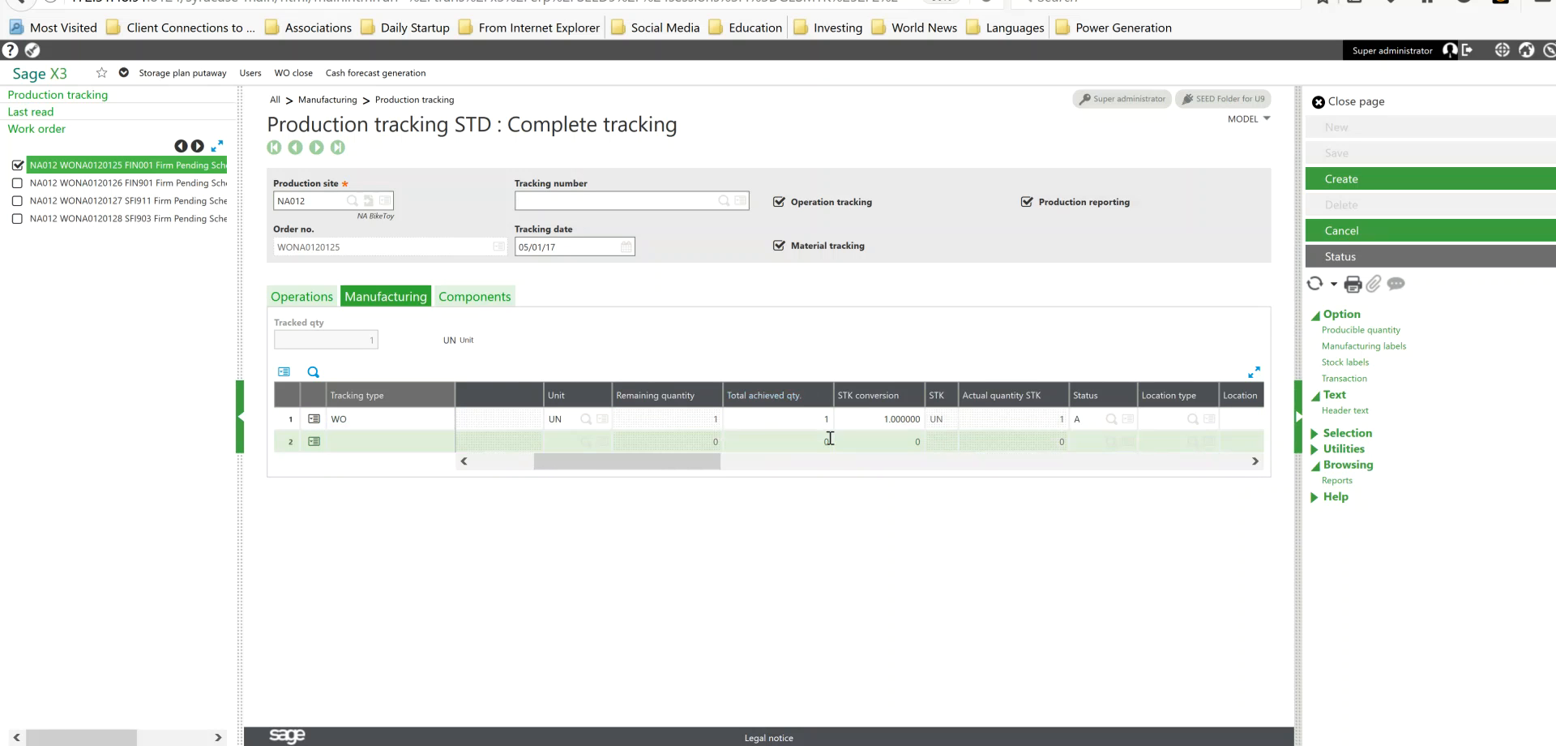
drag(697, 464, 766, 459)
click(984, 426)
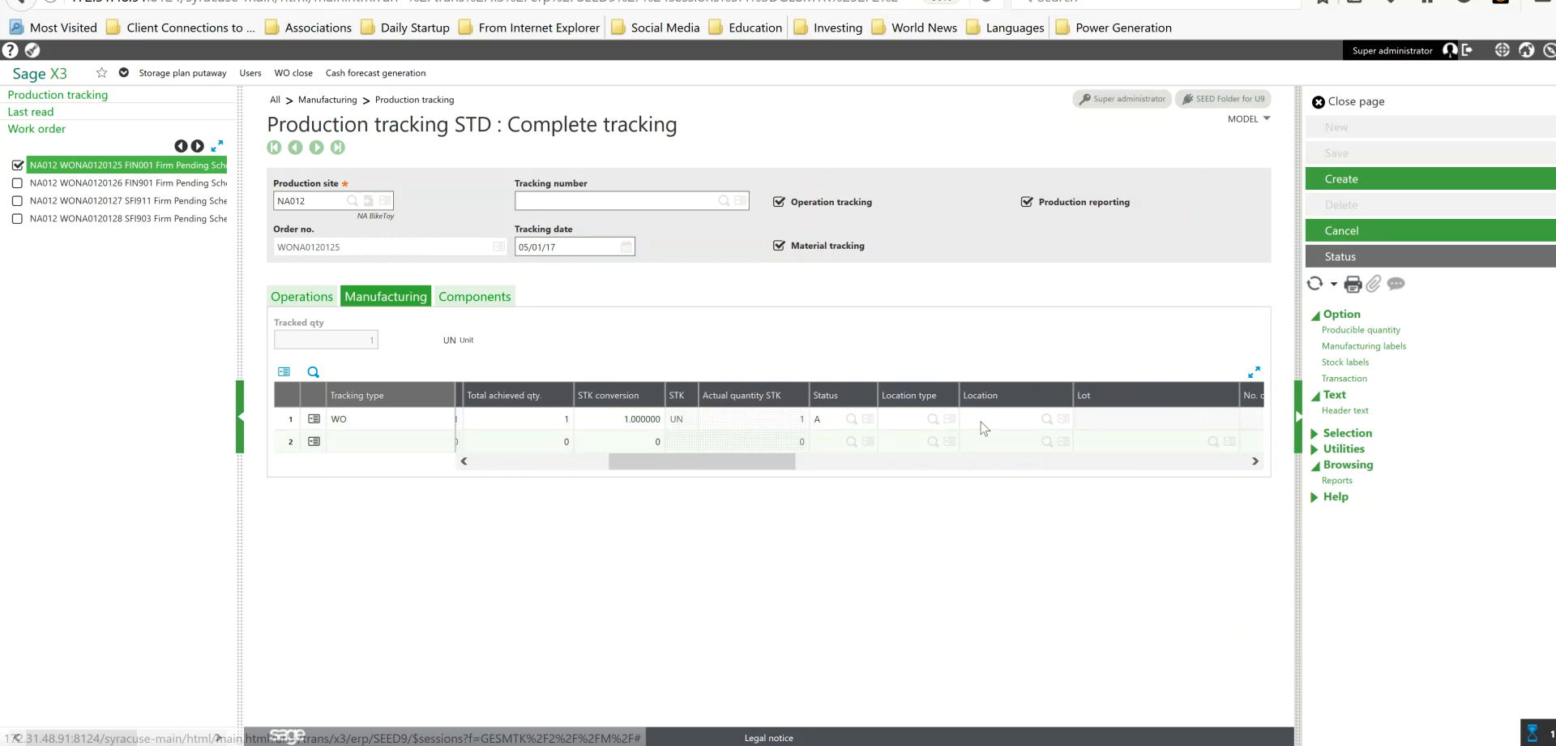
click(785, 425)
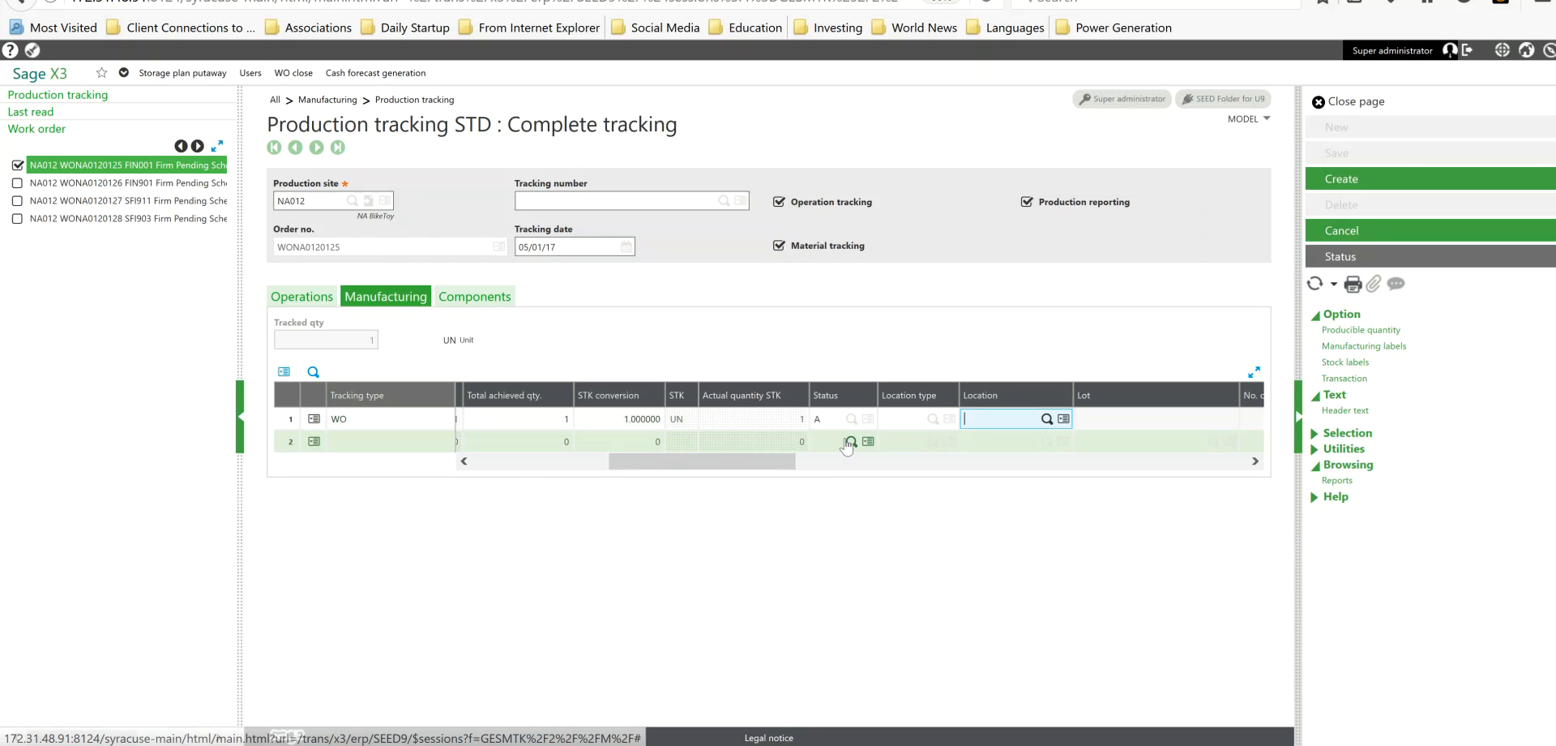
text(FLR0)
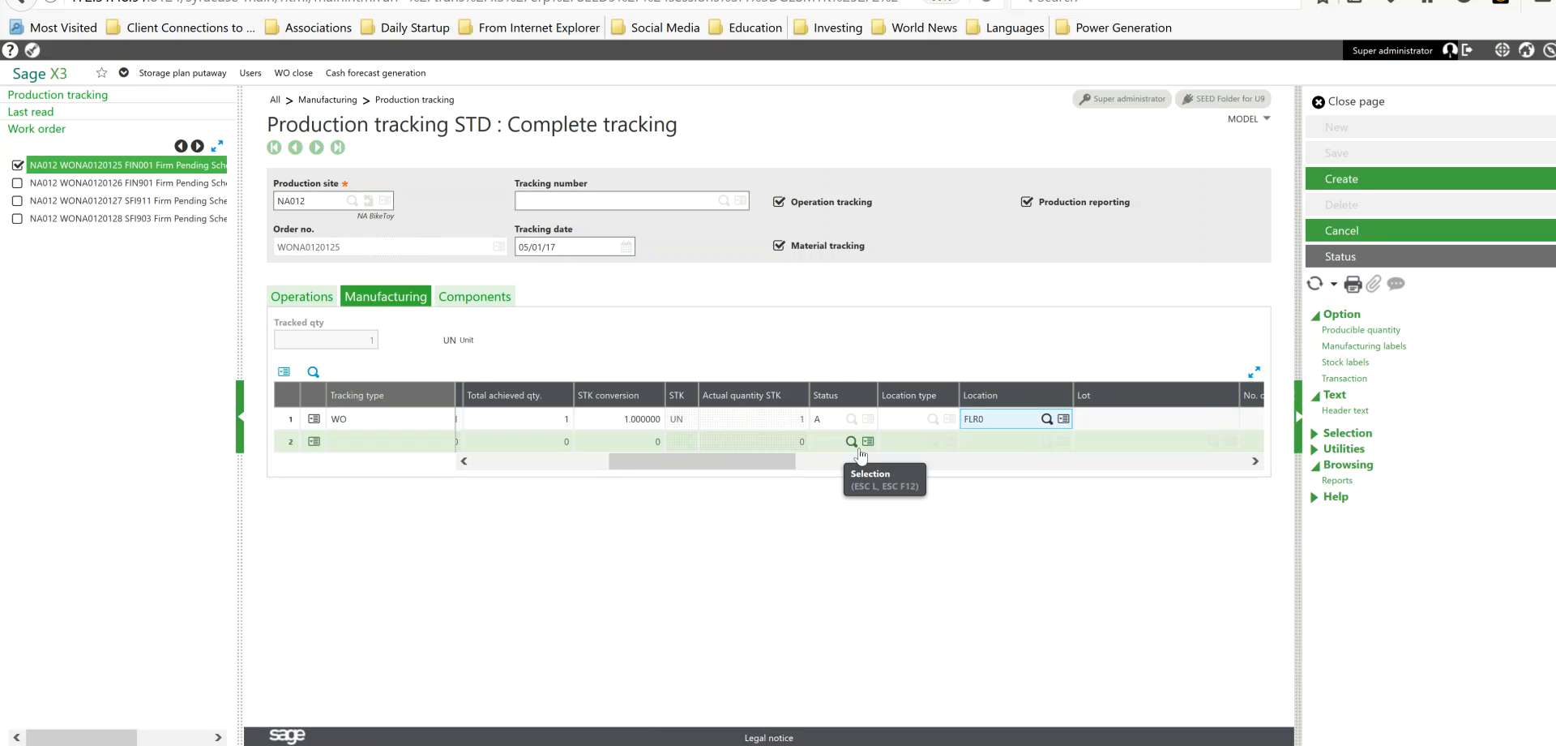
key(Tab)
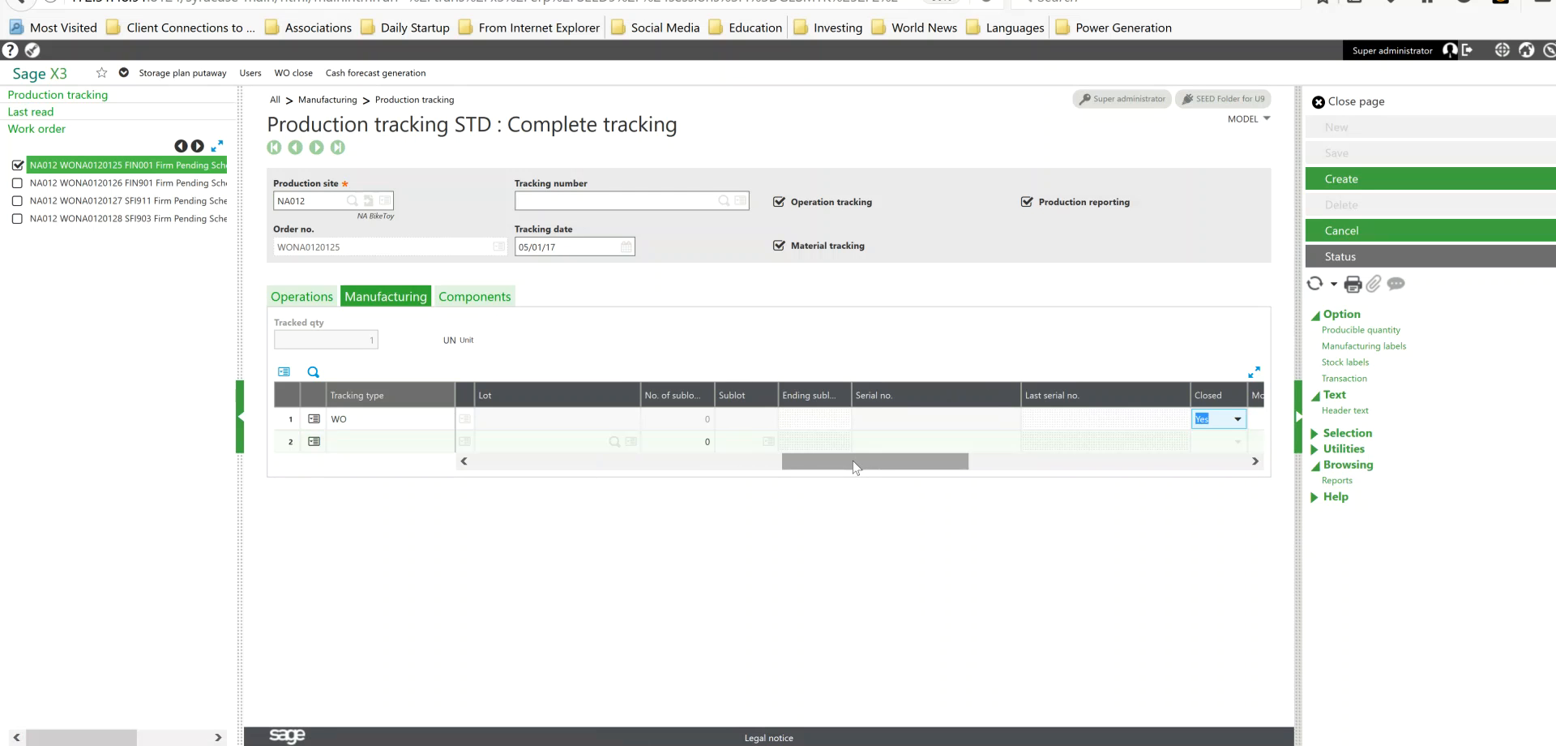
drag(853, 467, 851, 467)
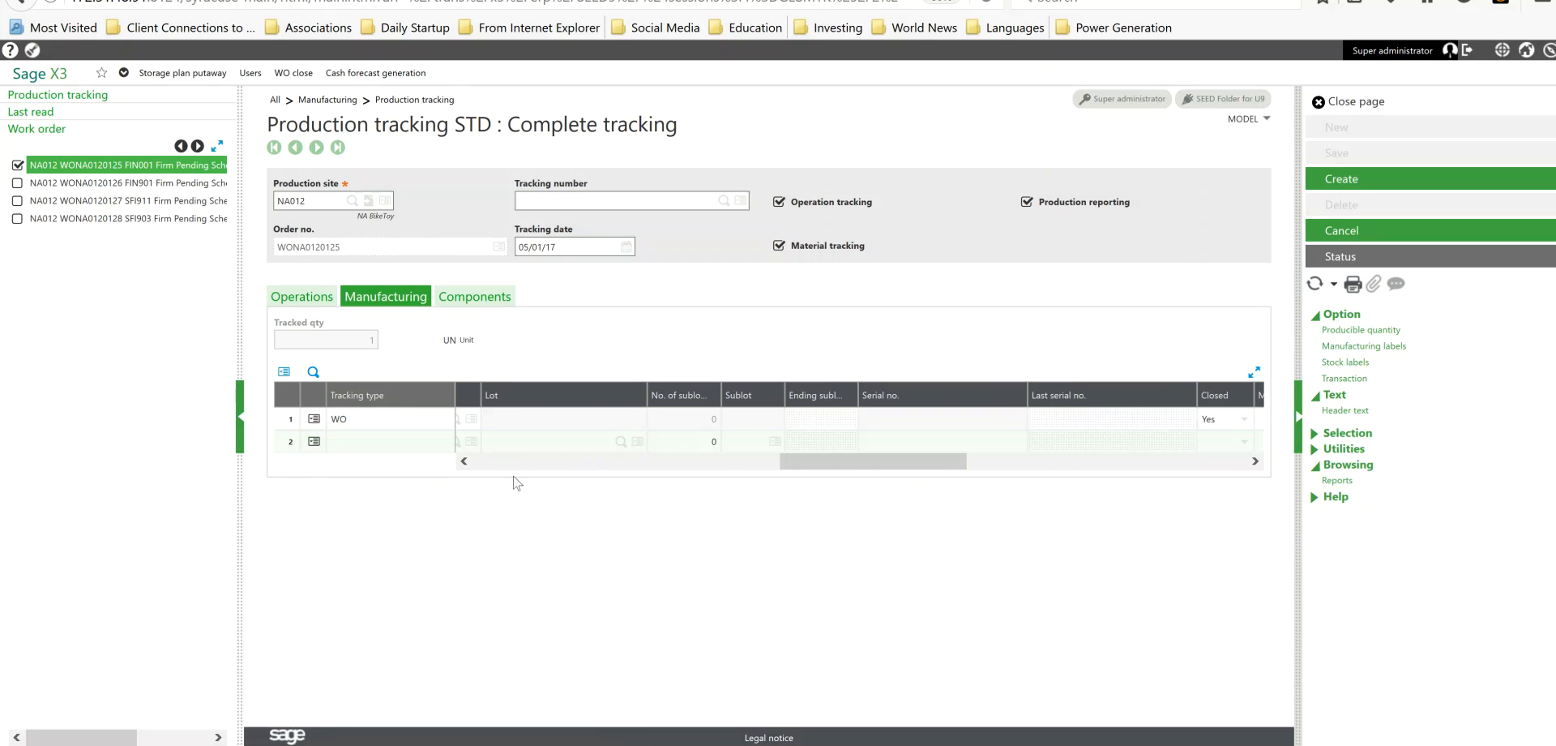
Review the component lines' tracked quantities, locations and statuses, and create the production tracking
click(484, 300)
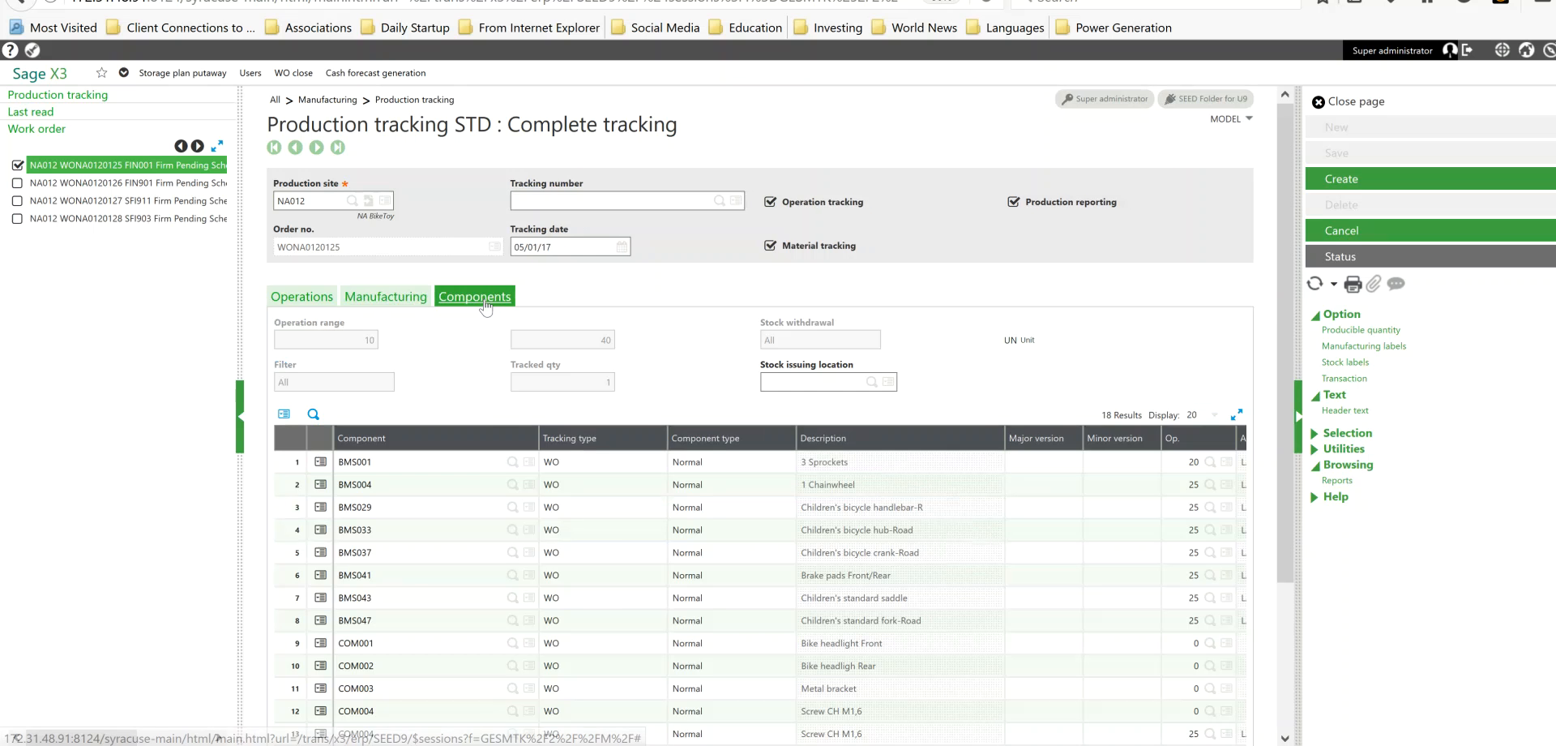
drag(1286, 318, 1283, 454)
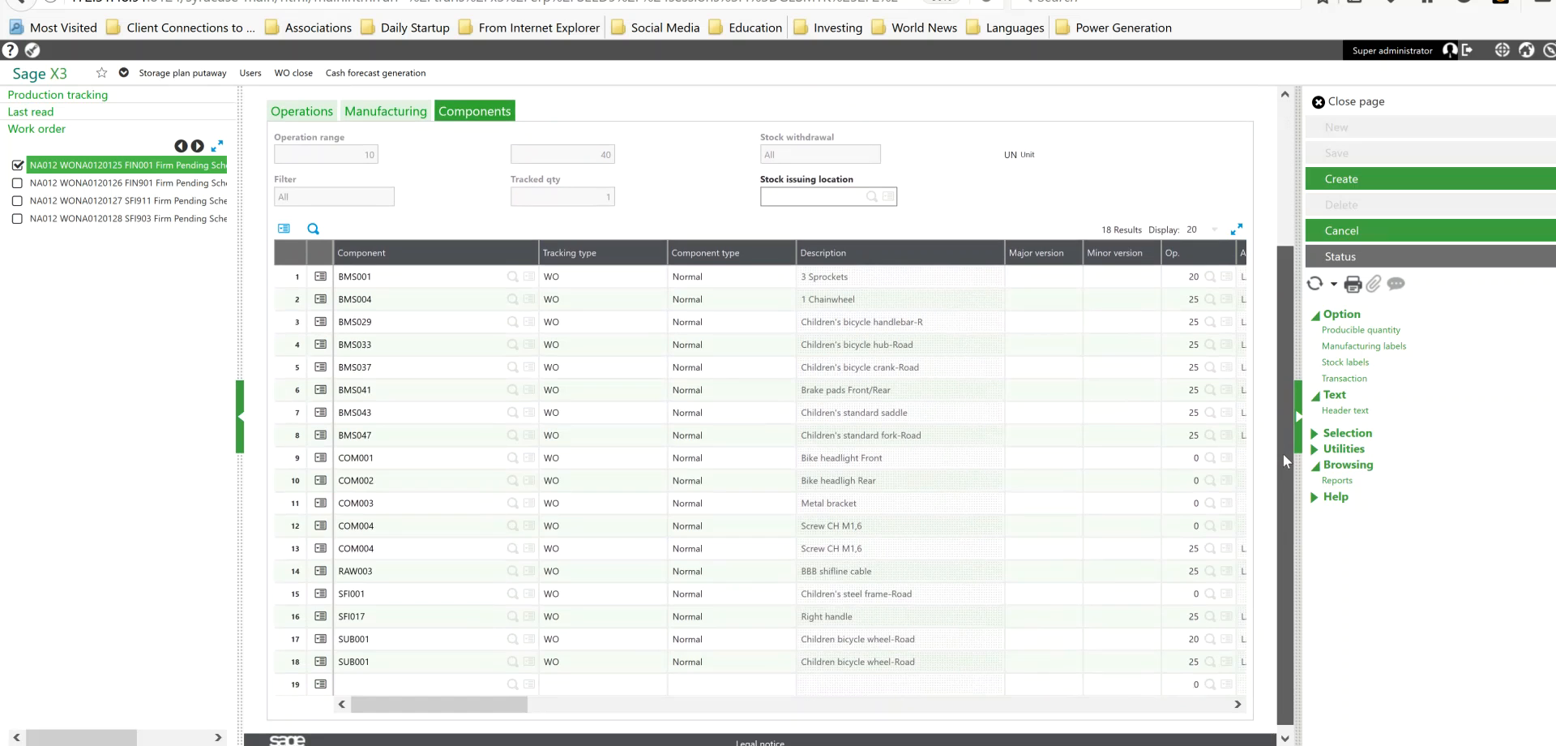
drag(467, 717, 585, 717)
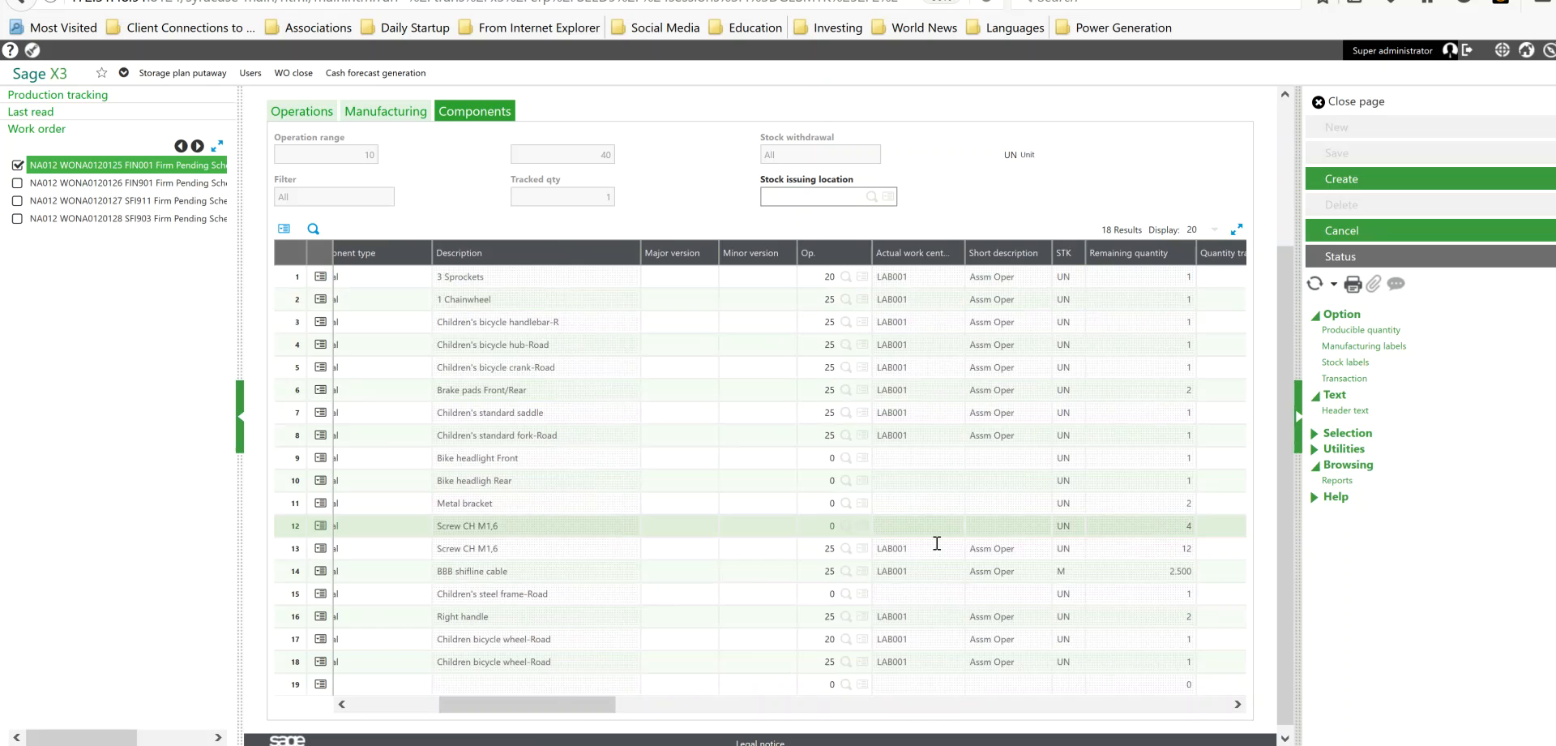
drag(594, 713, 688, 707)
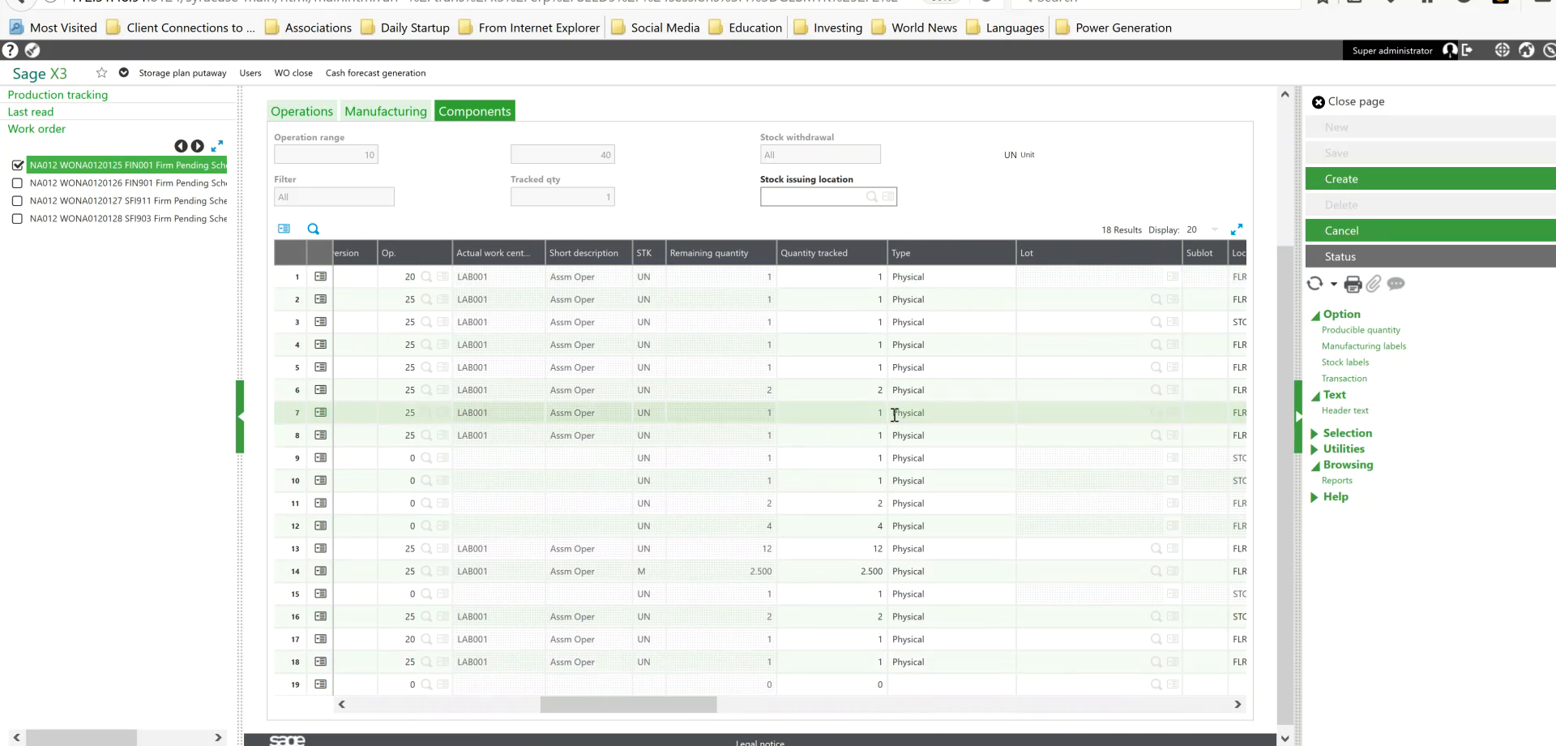
drag(666, 705, 733, 711)
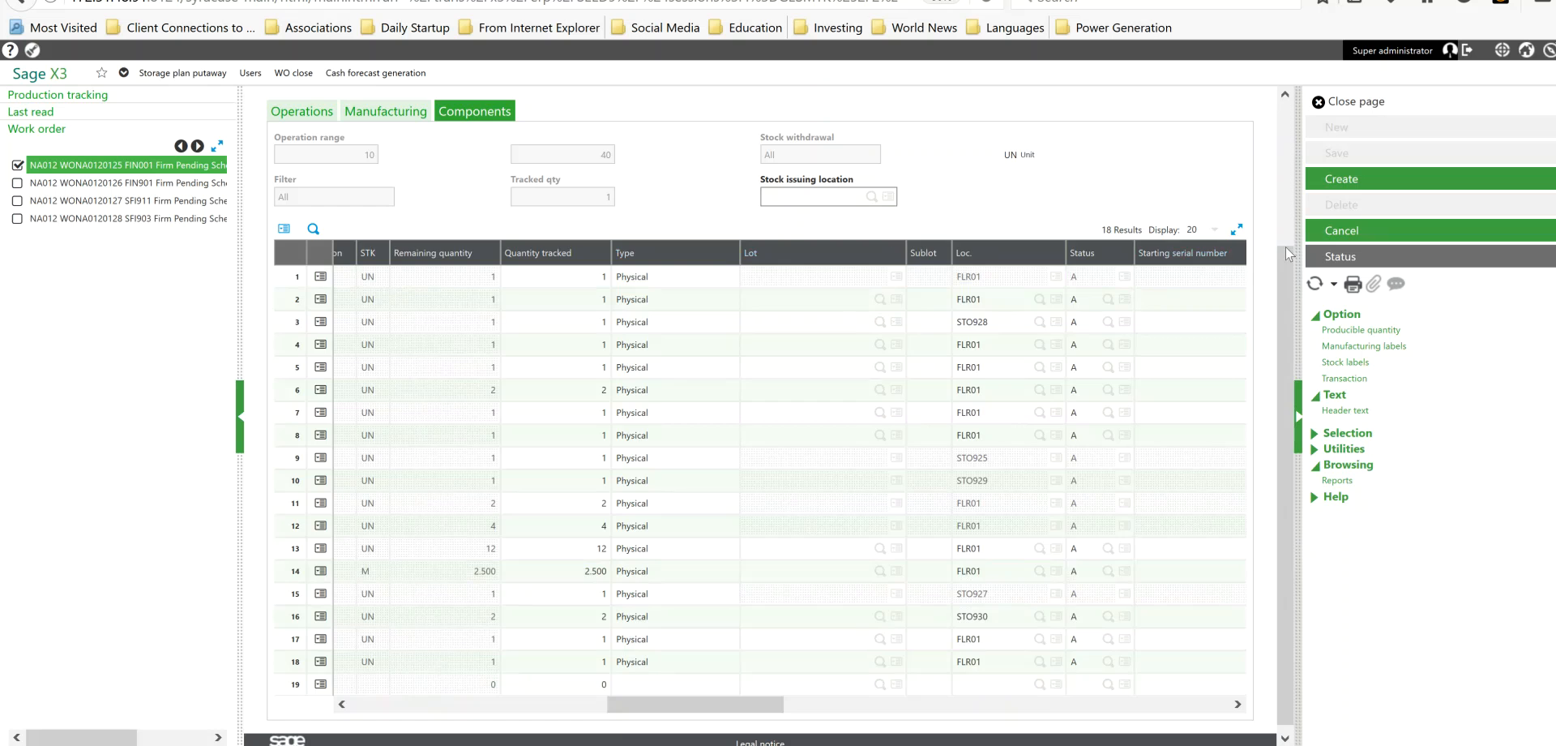
scroll(1286, 247, up, 3)
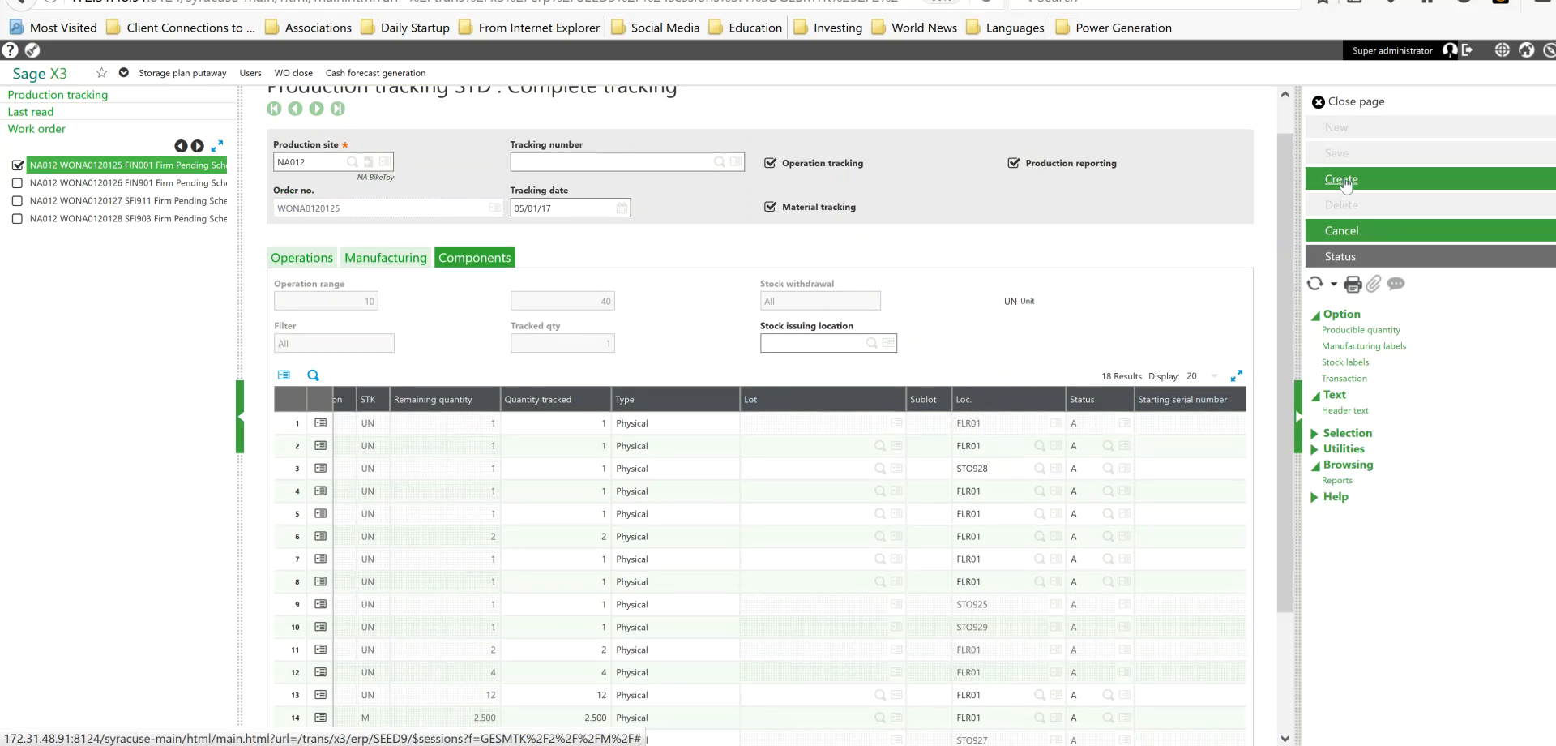
click(1343, 185)
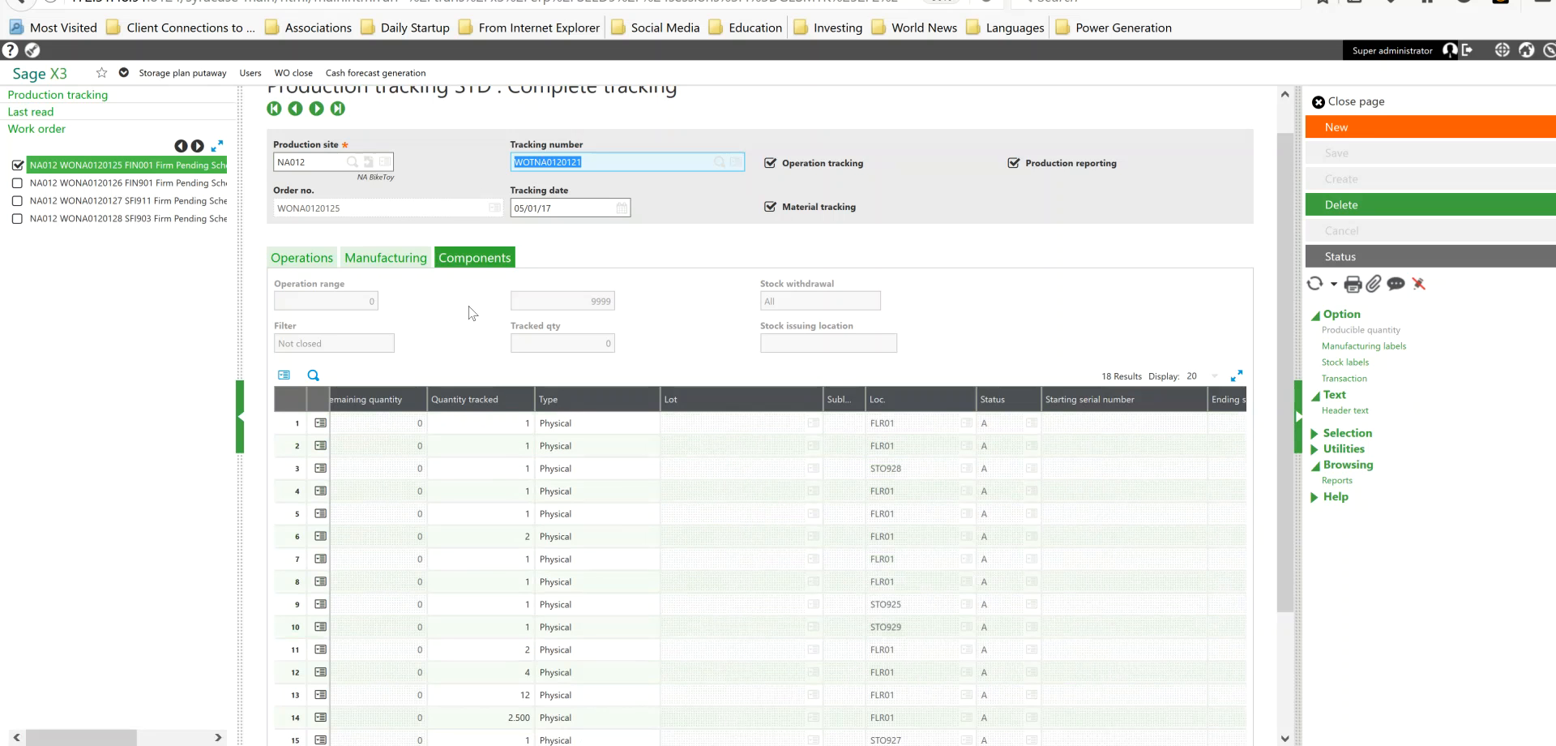
Check the manufacturing and operation lines of the created production tracking
click(404, 258)
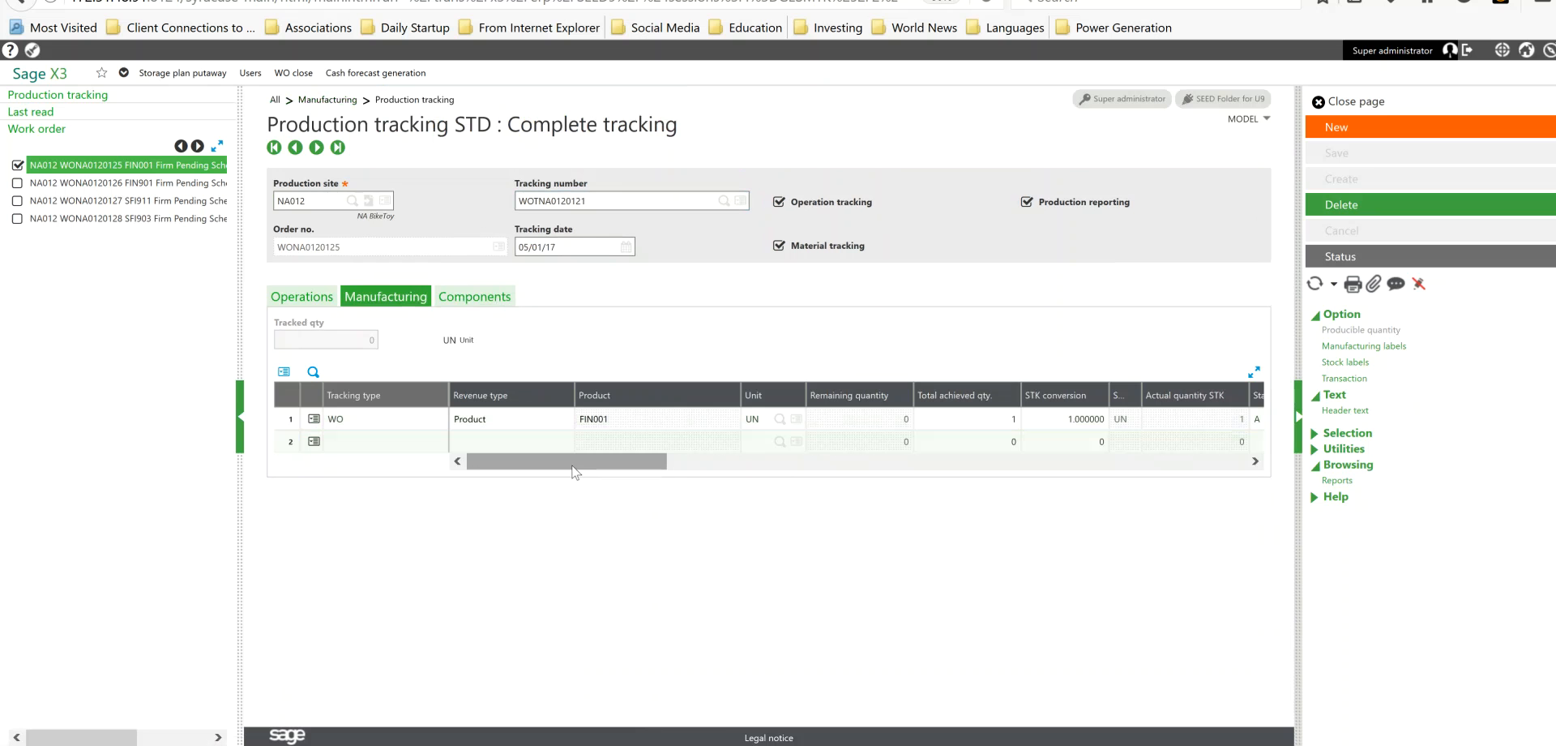
click(913, 436)
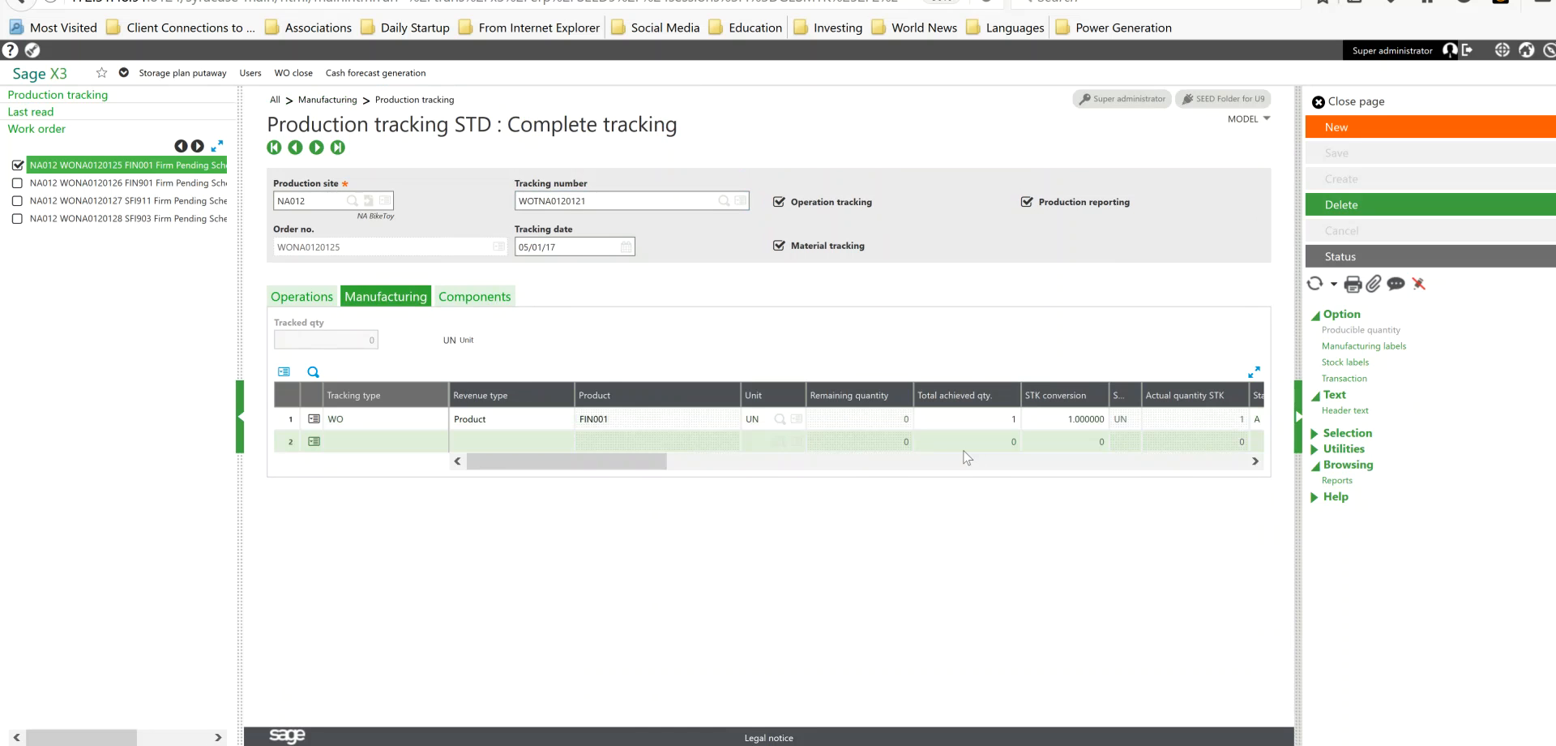
click(316, 300)
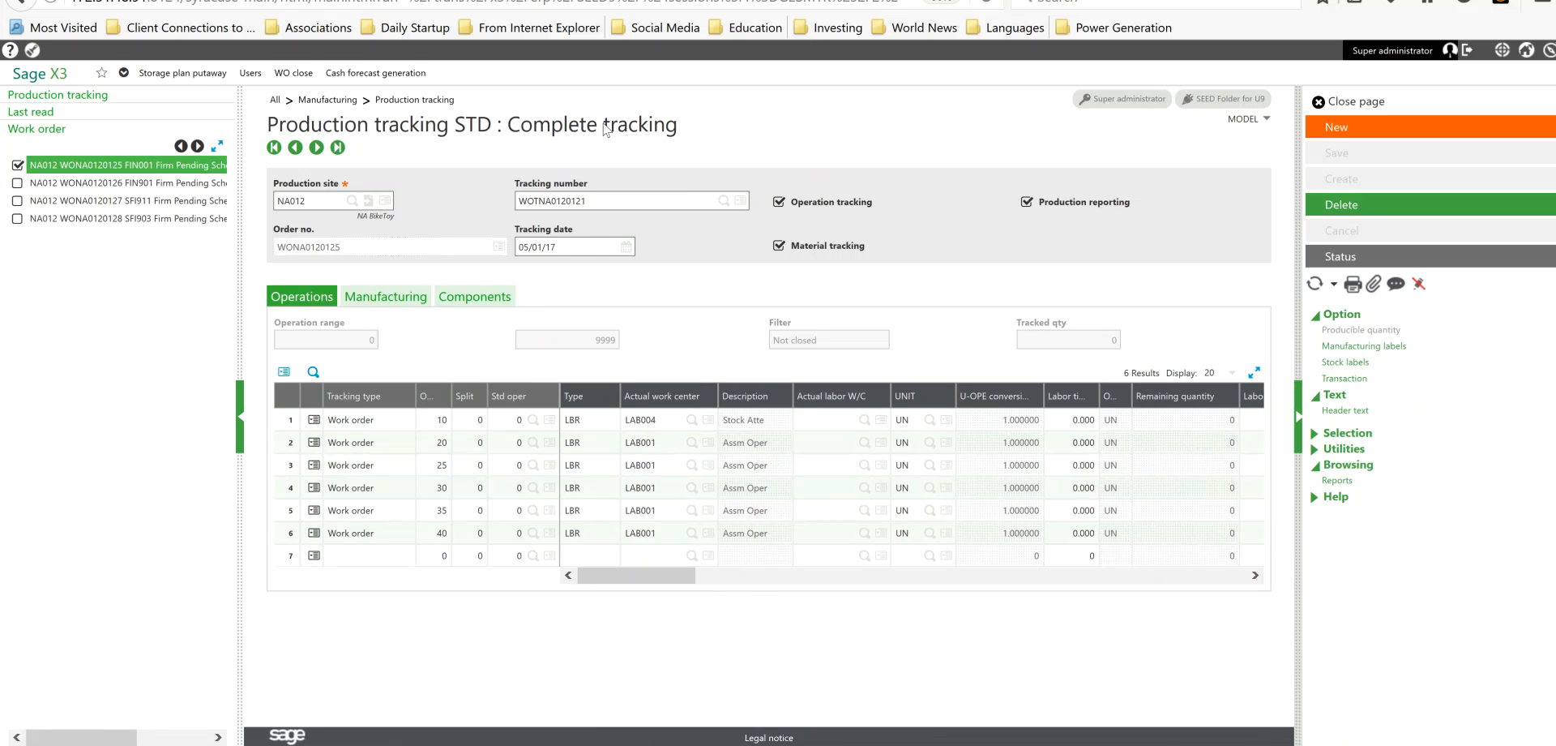
Return to the Manufacturing navigation page and open the WO tracking inquiry
click(480, 1)
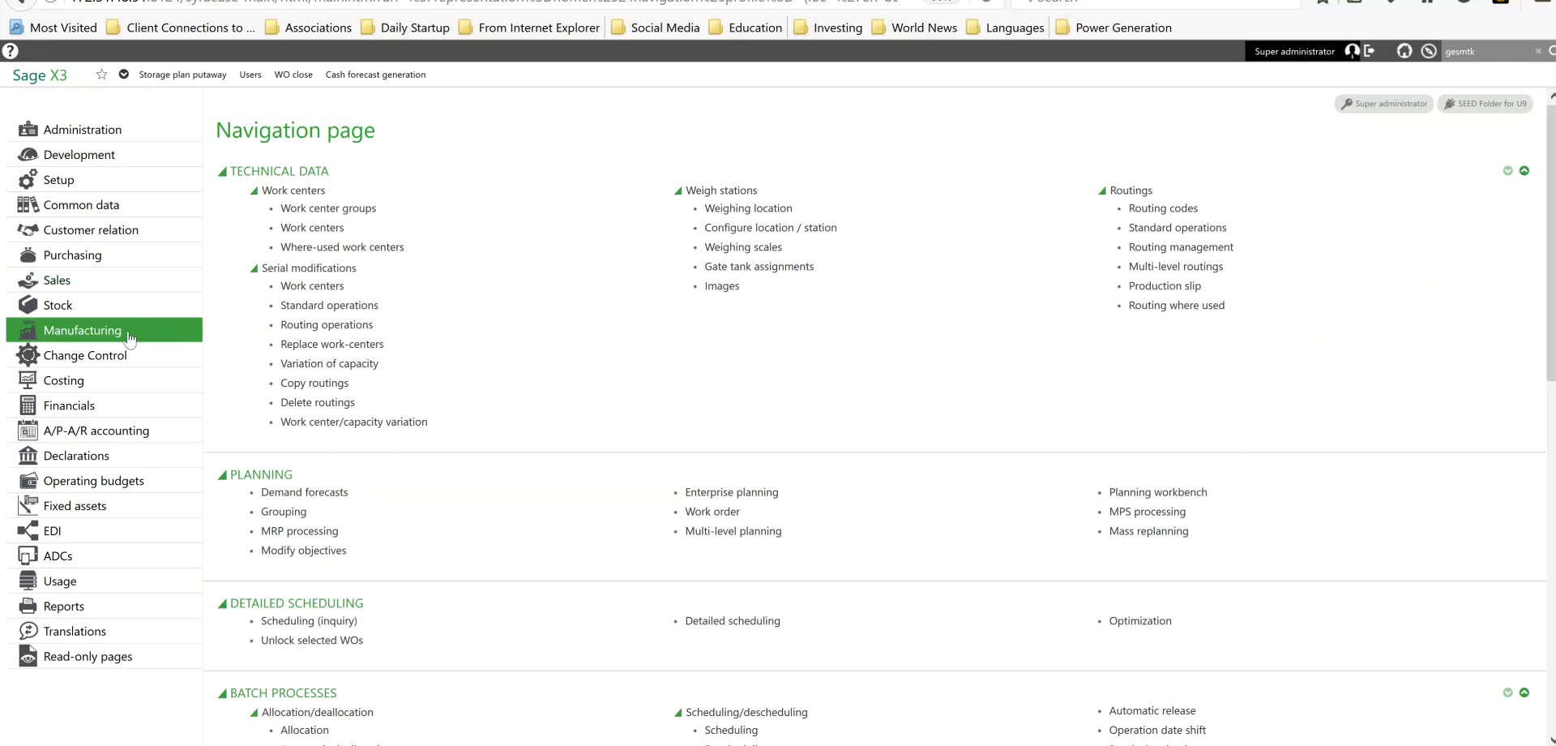
scroll(1550, 450, down, 5)
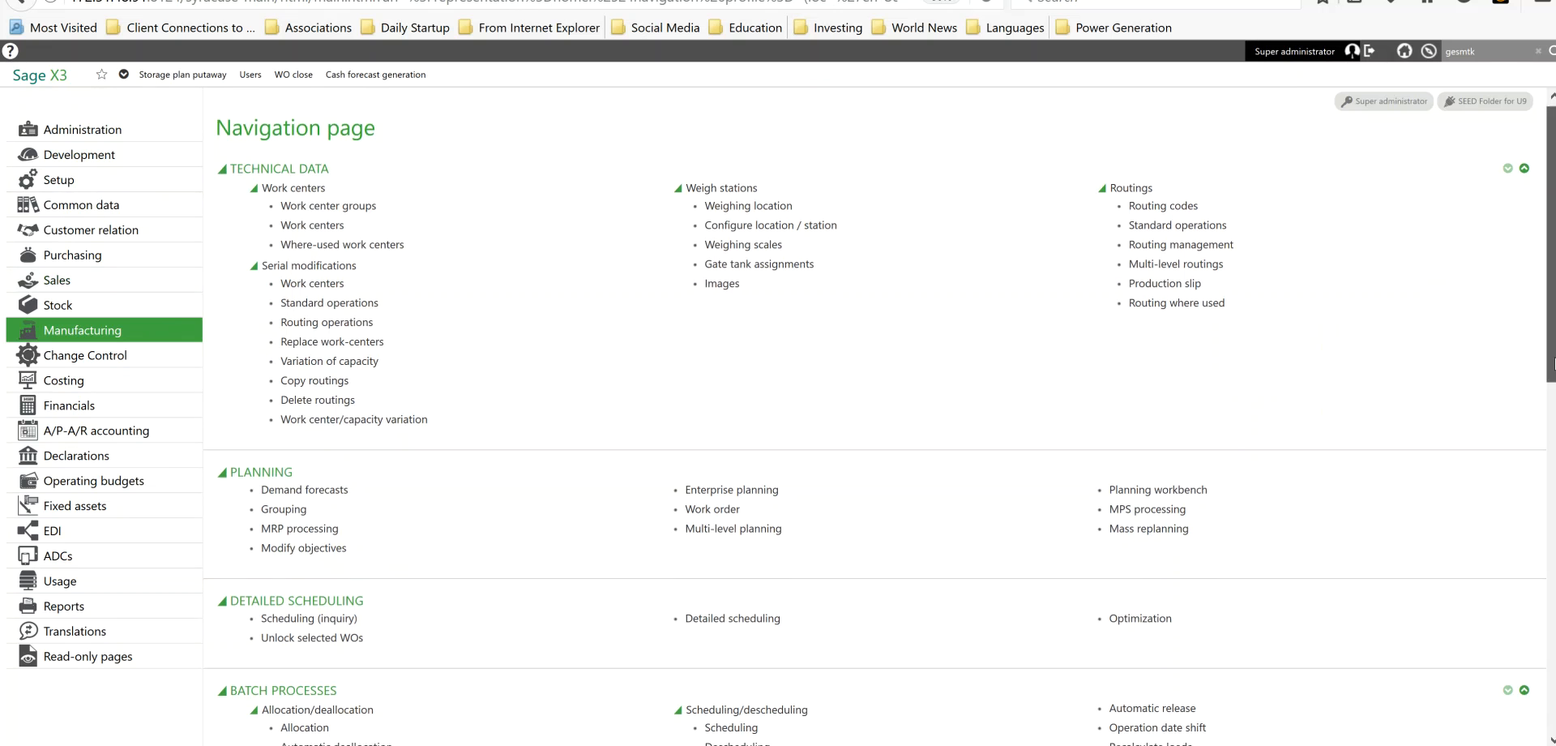
scroll(881, 416, down, 4)
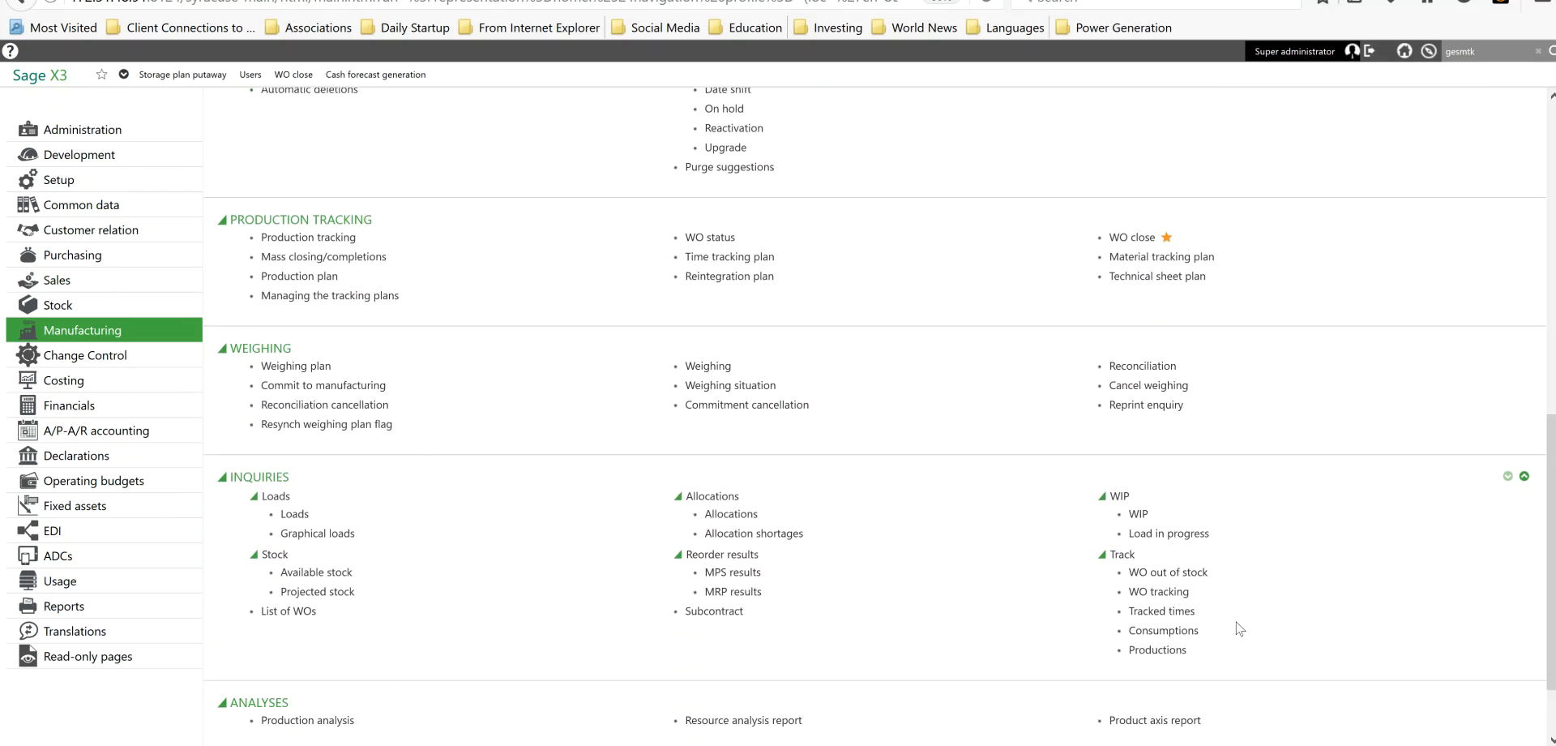
click(1154, 596)
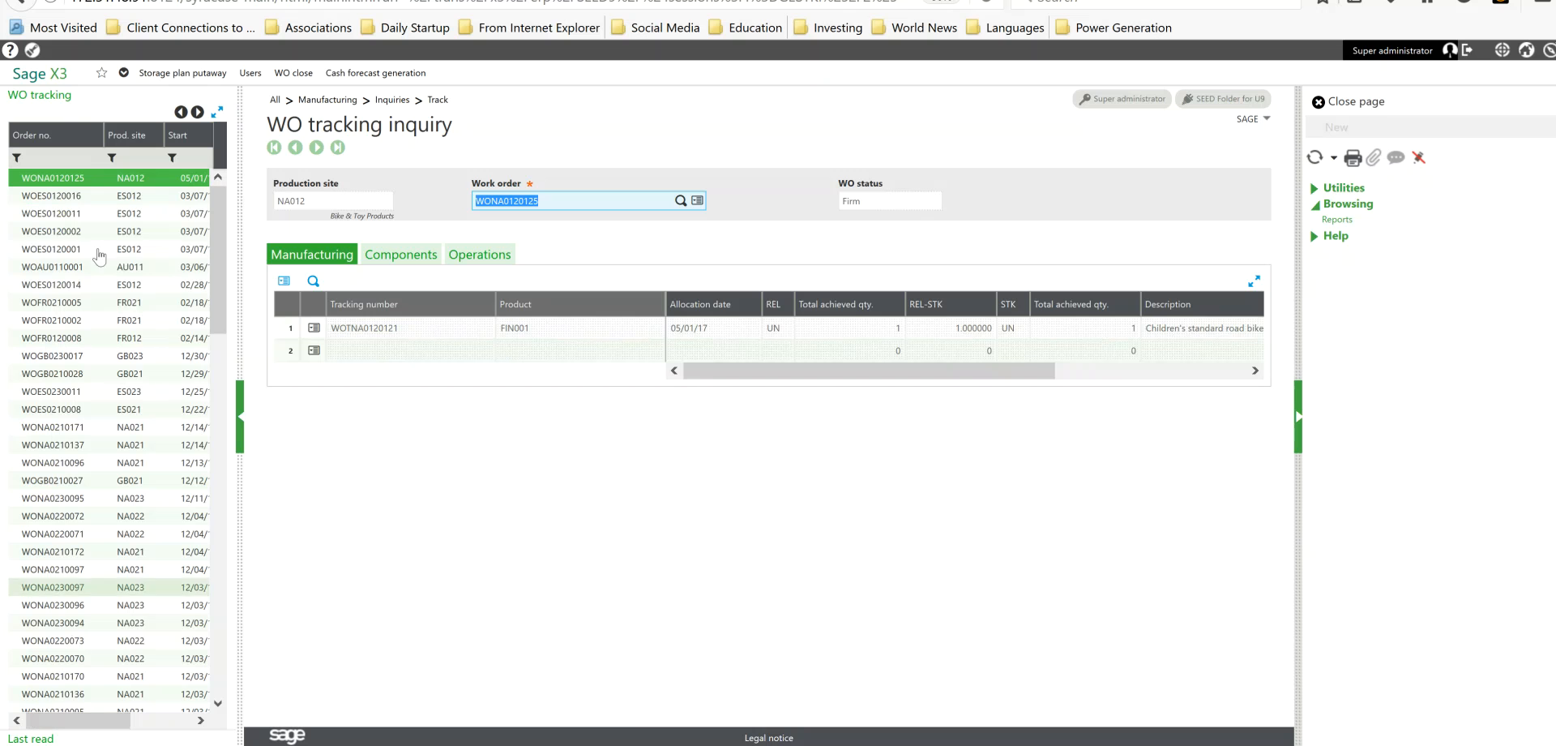
Display the tracking of the FIN001 work order and filter the order list to start dates from 05/01/2017
click(72, 184)
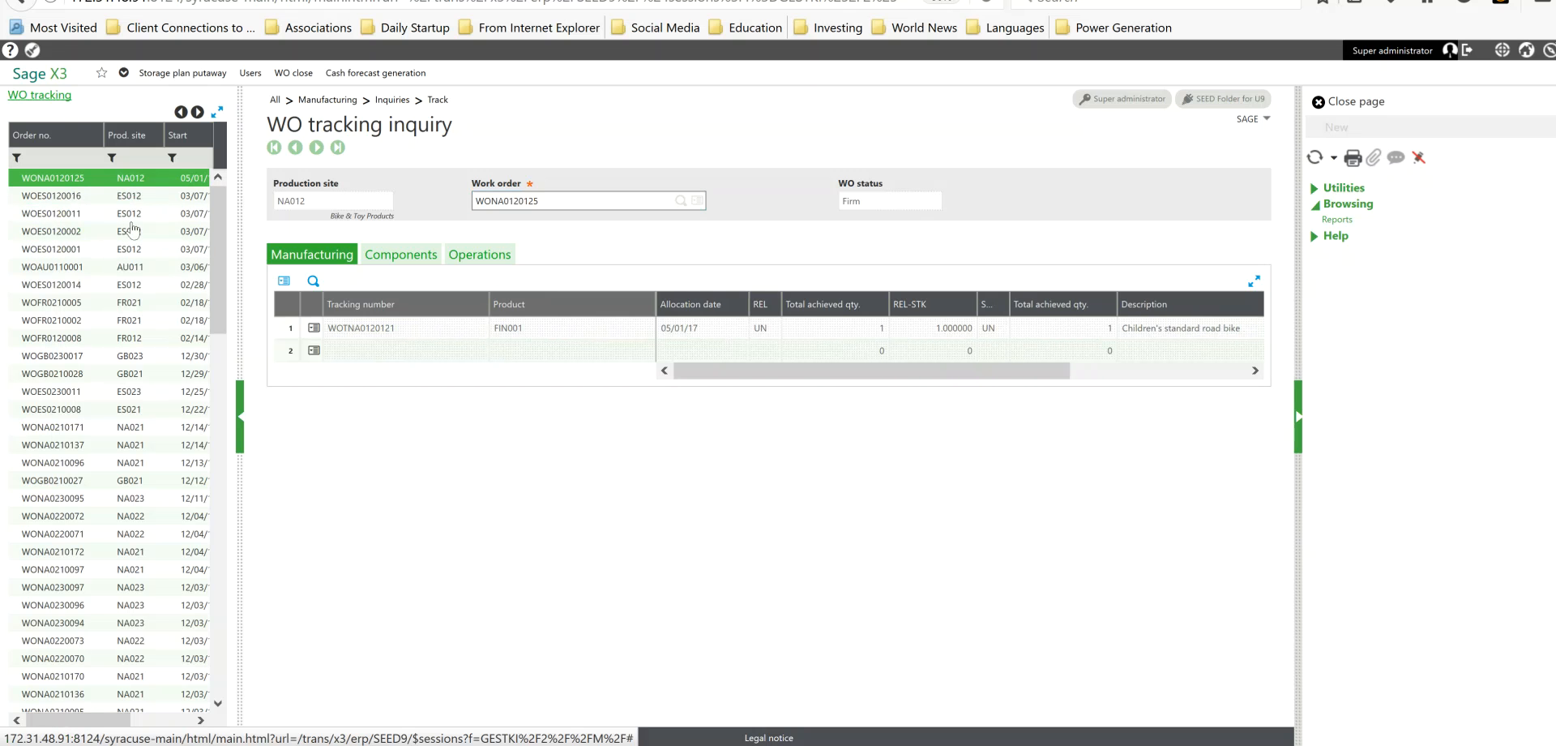
drag(95, 722, 147, 727)
click(128, 159)
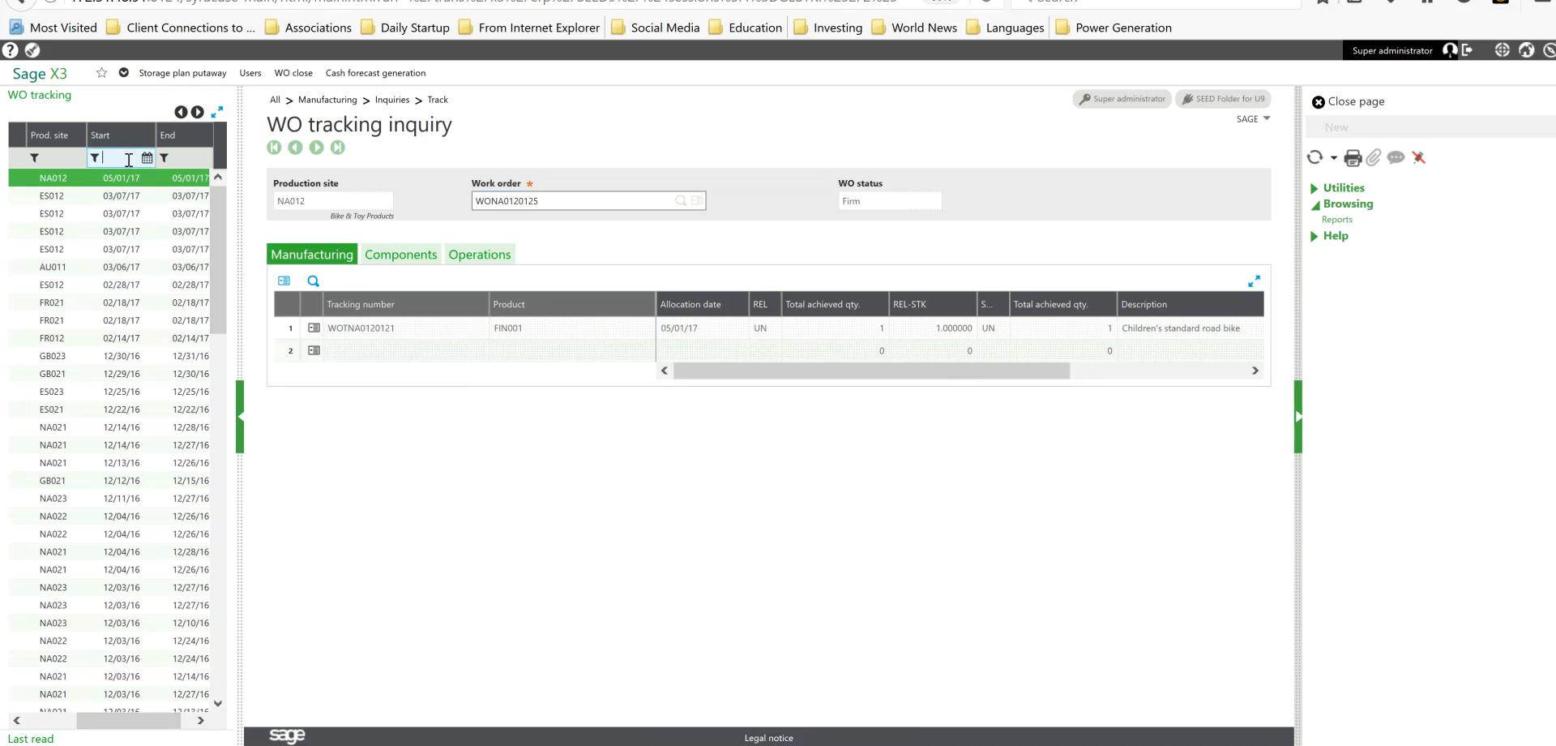
text(05012017)
key(Return)
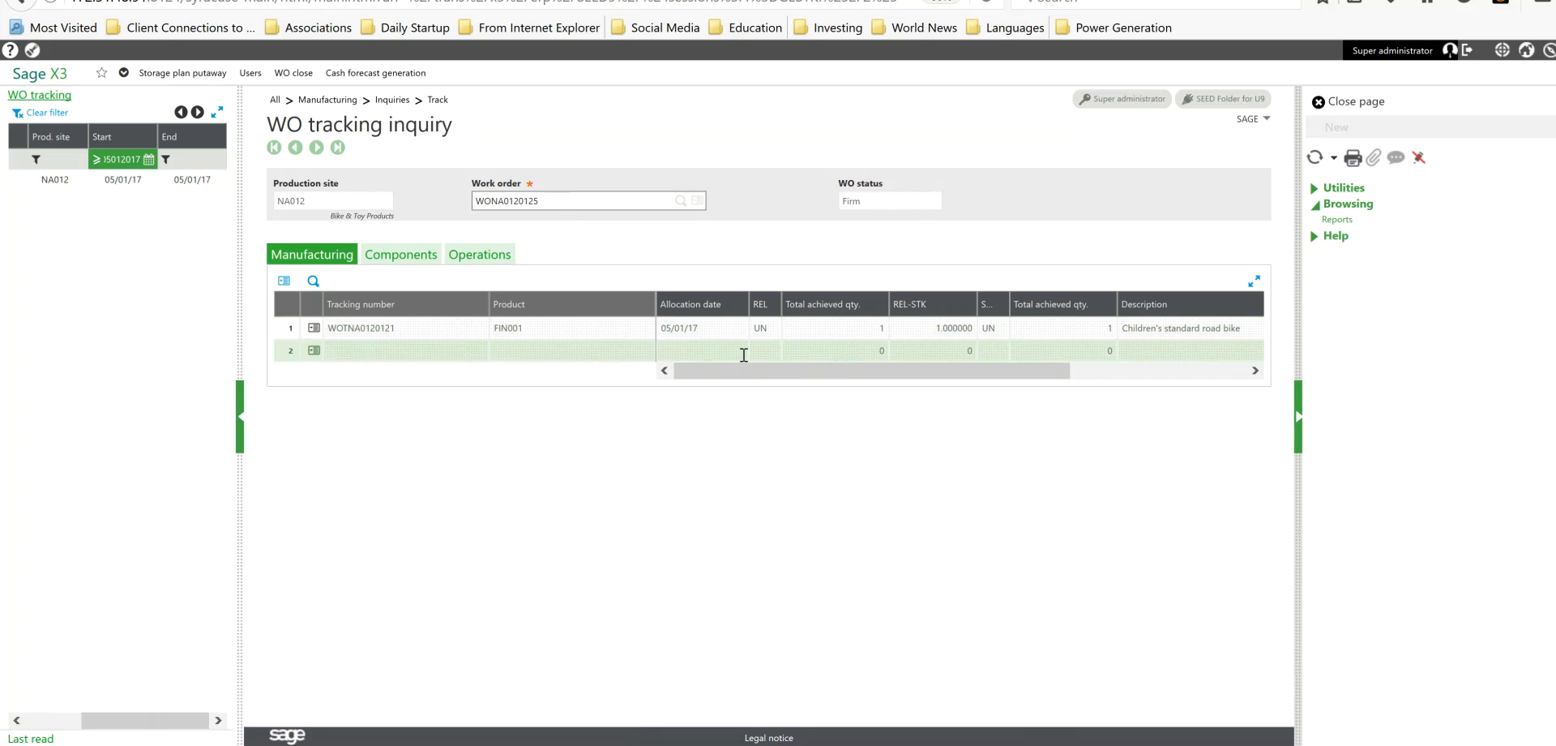
Examine the work order's tracked components and its operations' actual setup and run times
click(413, 258)
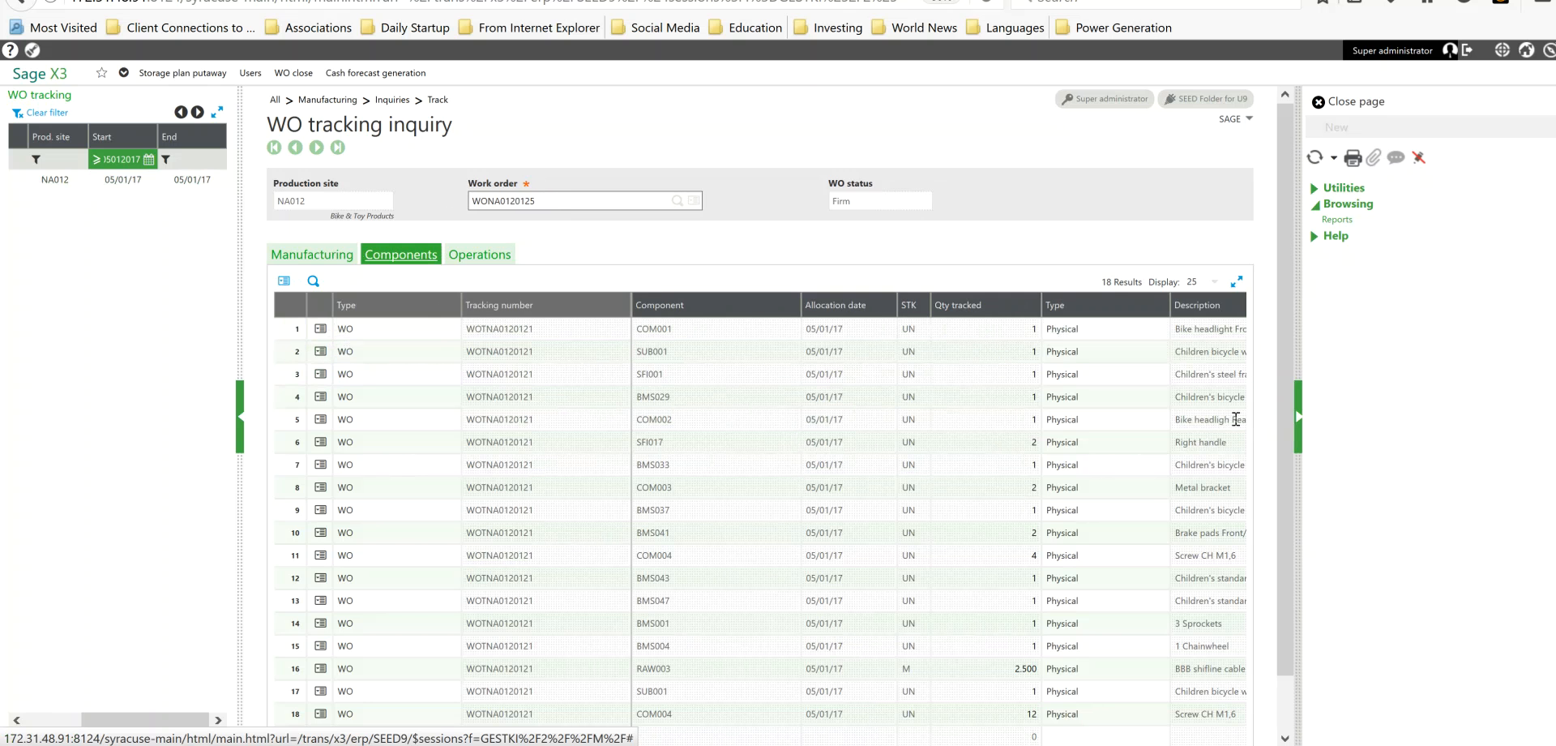
mouse_move(1286, 349)
mouse_down()
mouse_move(1288, 432)
mouse_move(1281, 339)
mouse_up()
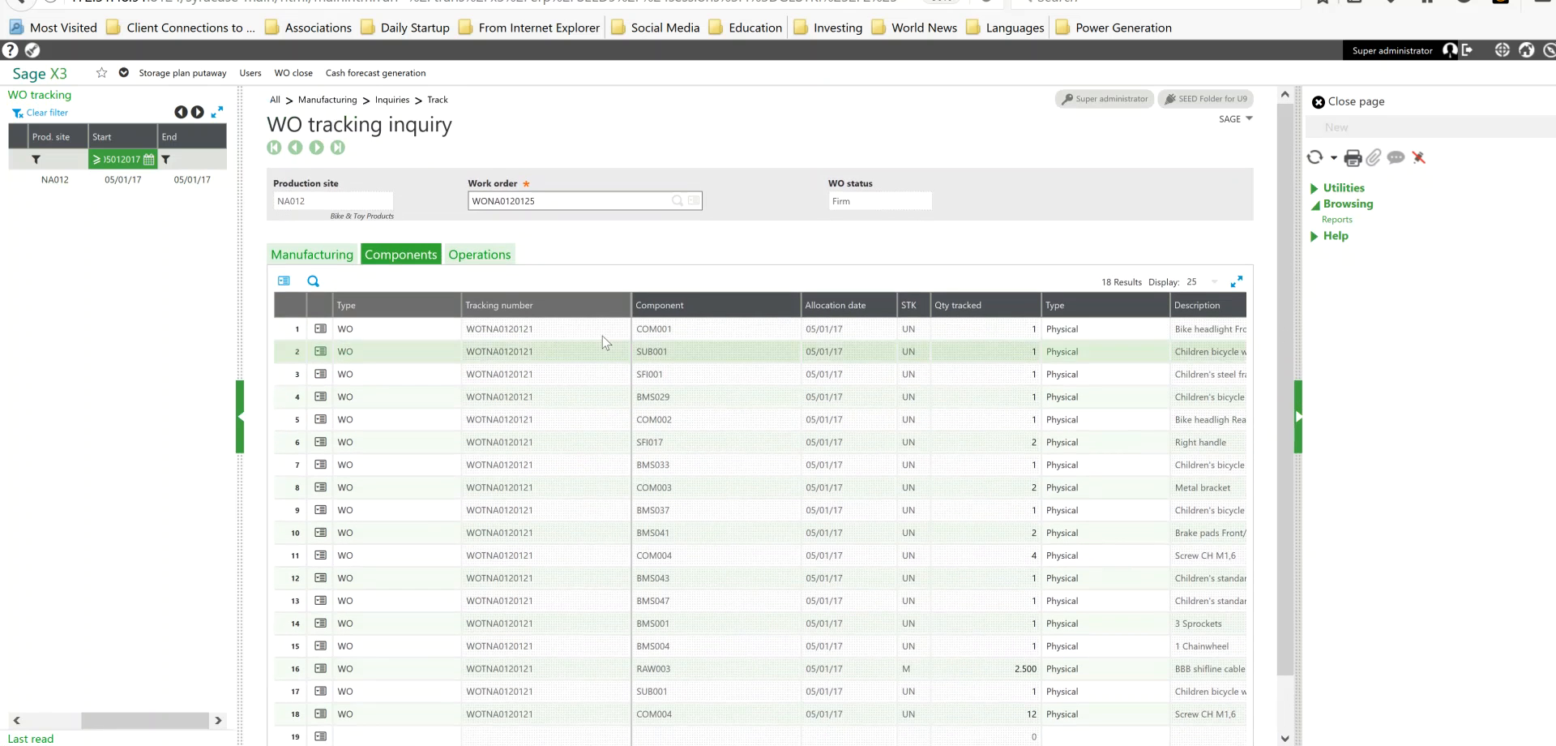
click(485, 256)
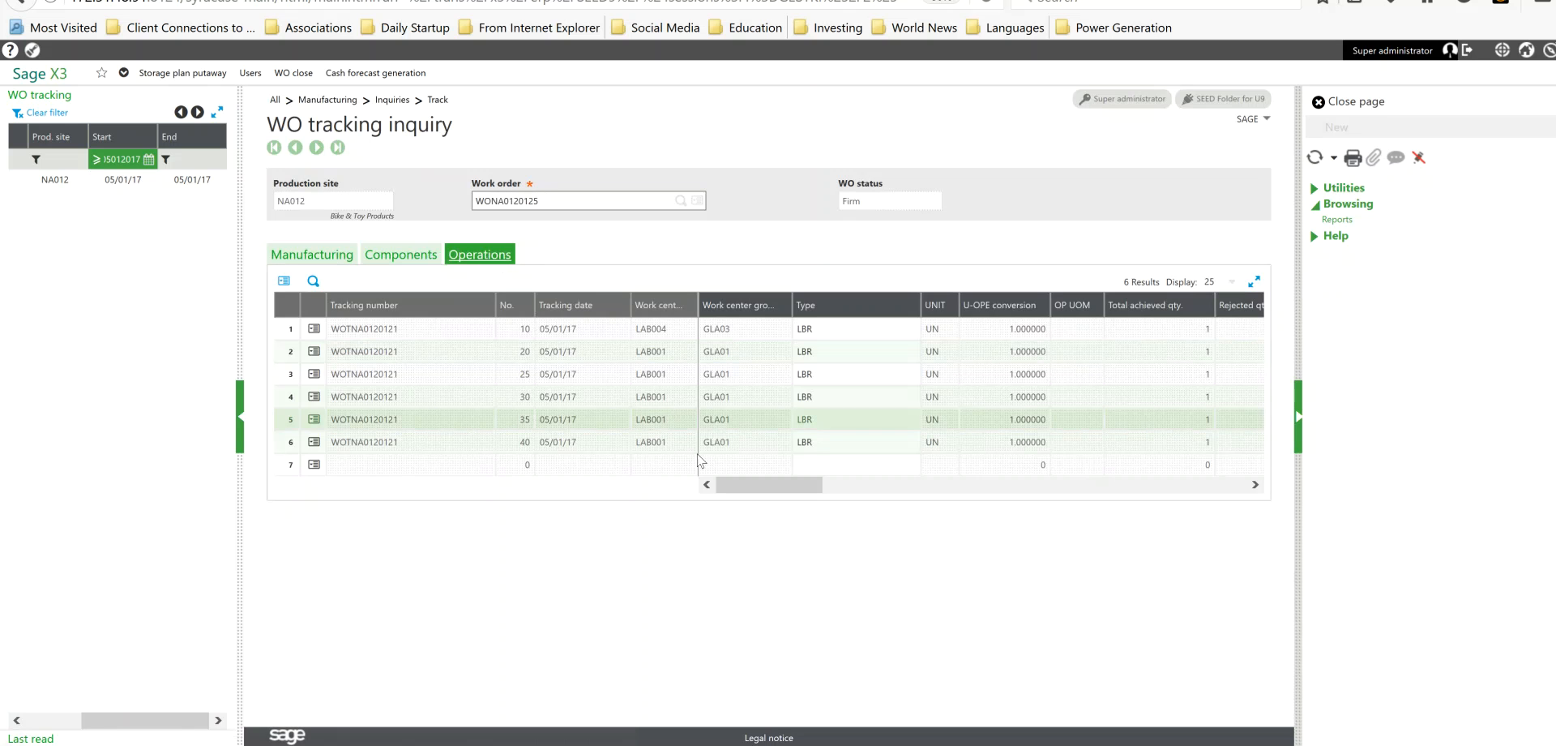
drag(751, 488, 933, 489)
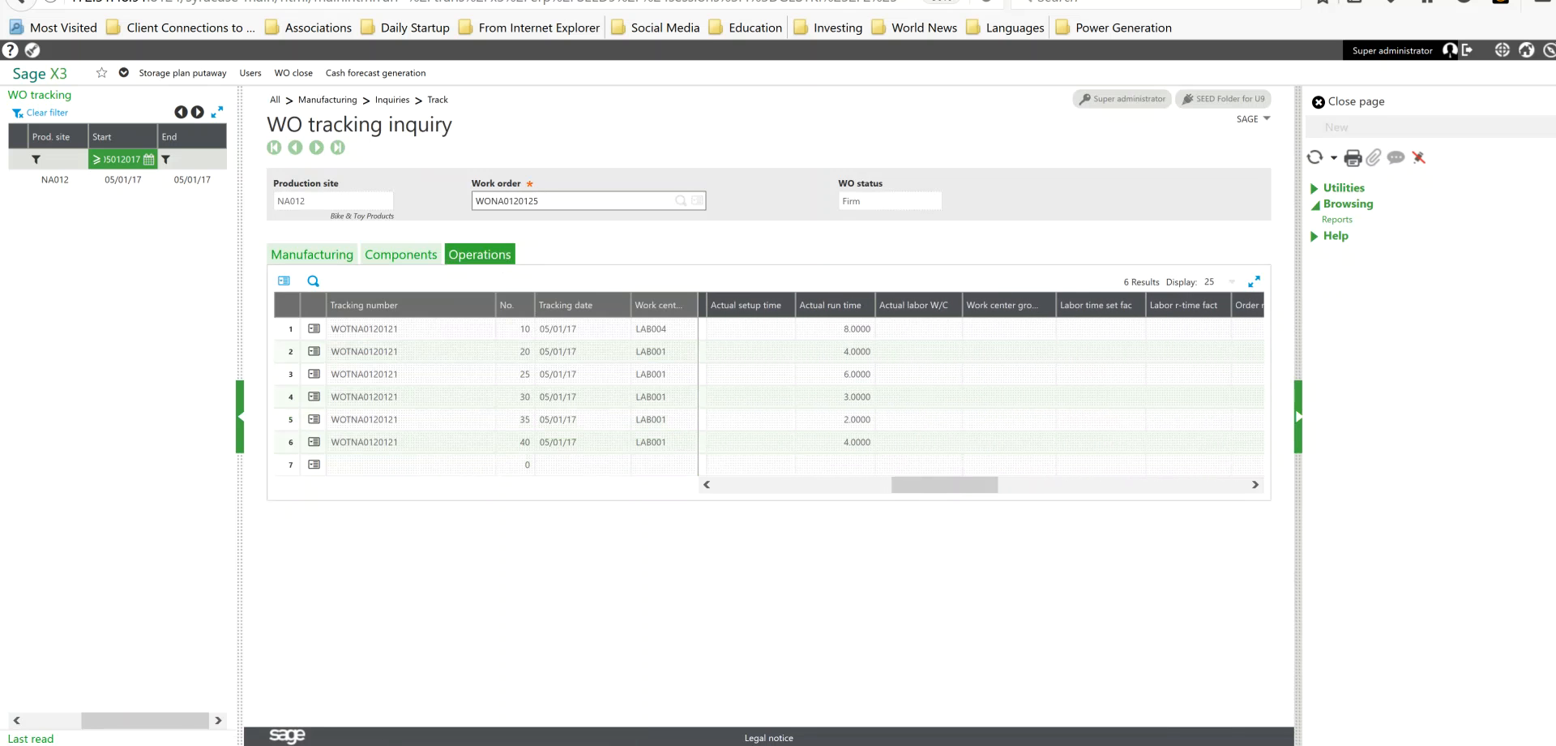